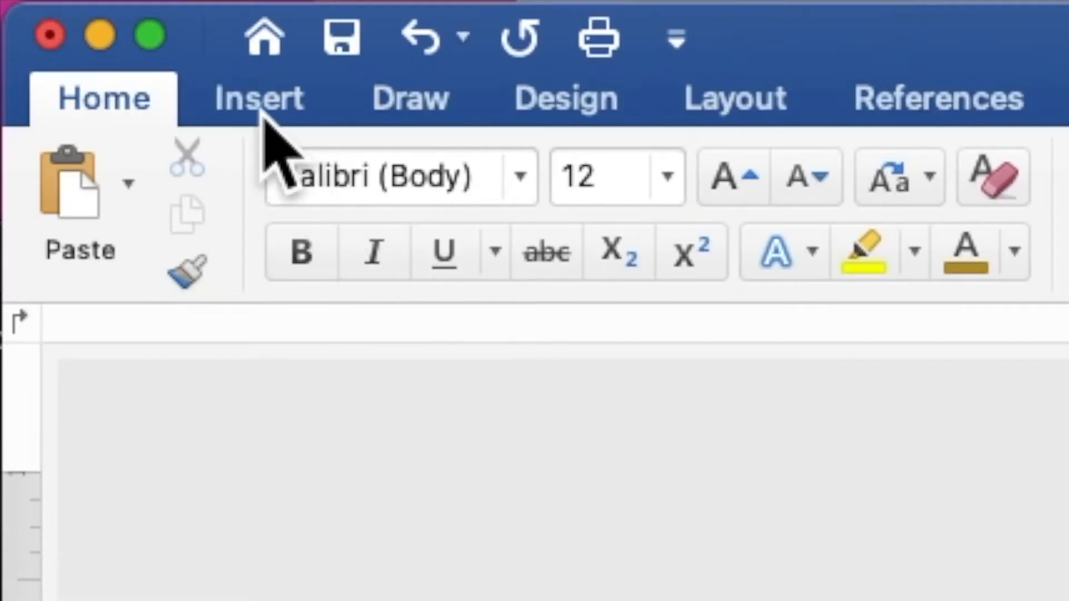
Step: Insert FLOWERS GOLD FLAKES BACKGROUND.png from the peach wedding folder on the Desktop
left_click(262, 114)
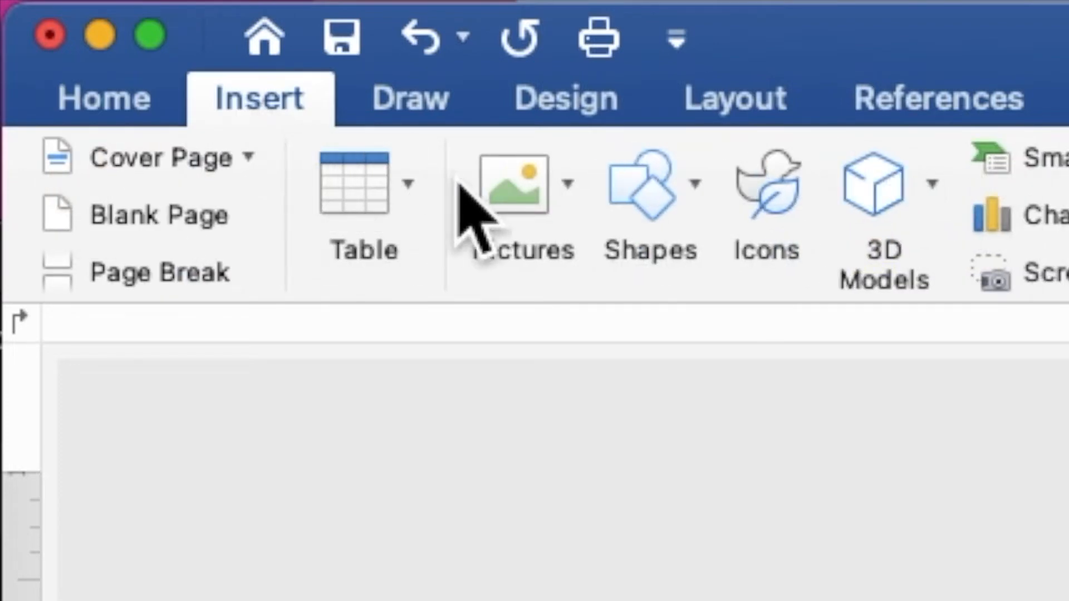
left_click(501, 192)
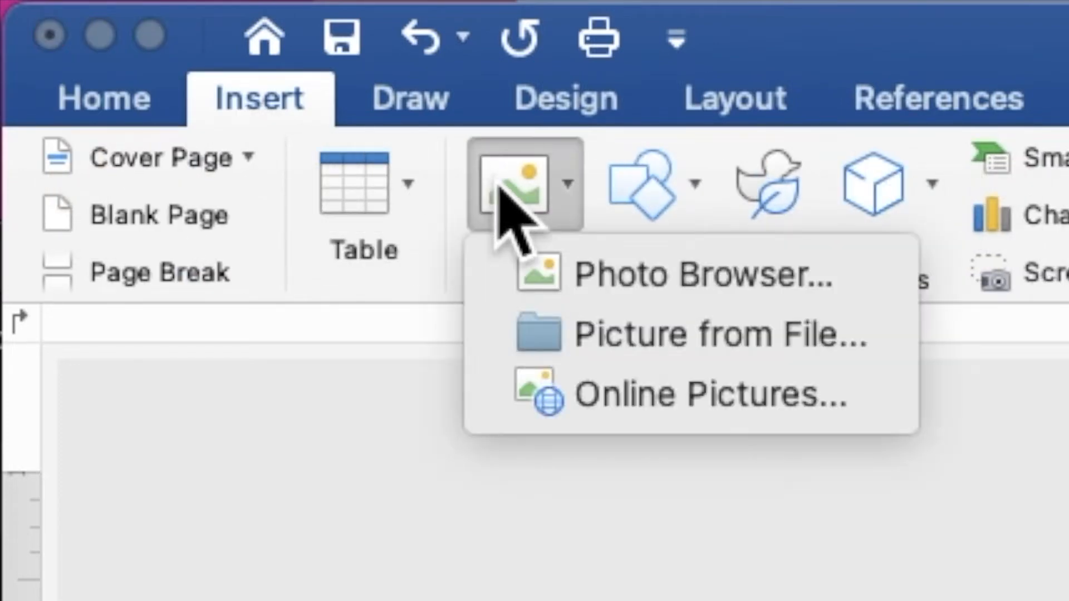
left_click(581, 341)
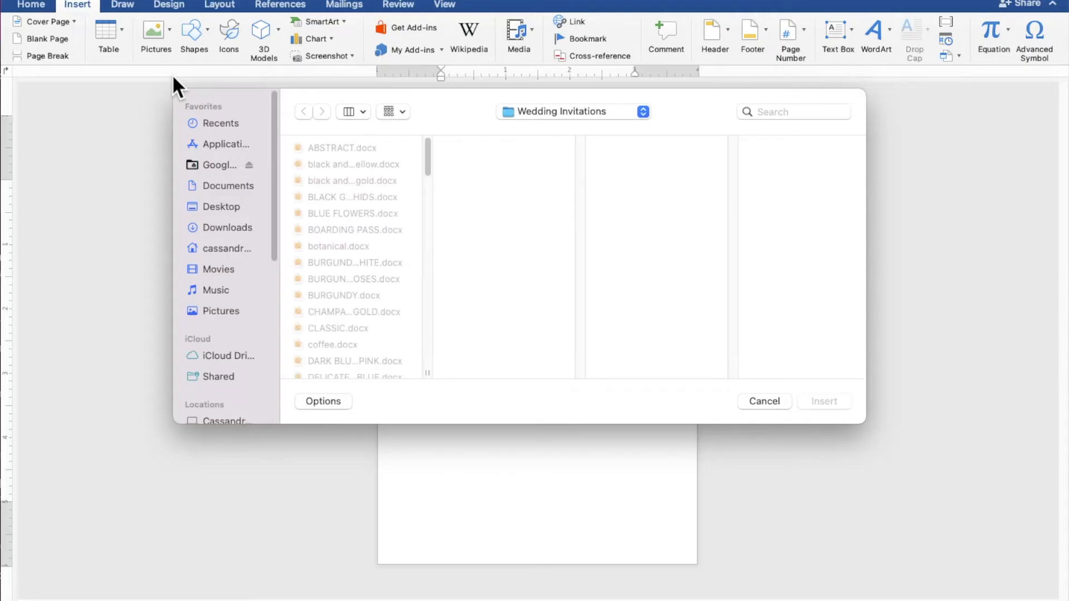
left_click(206, 207)
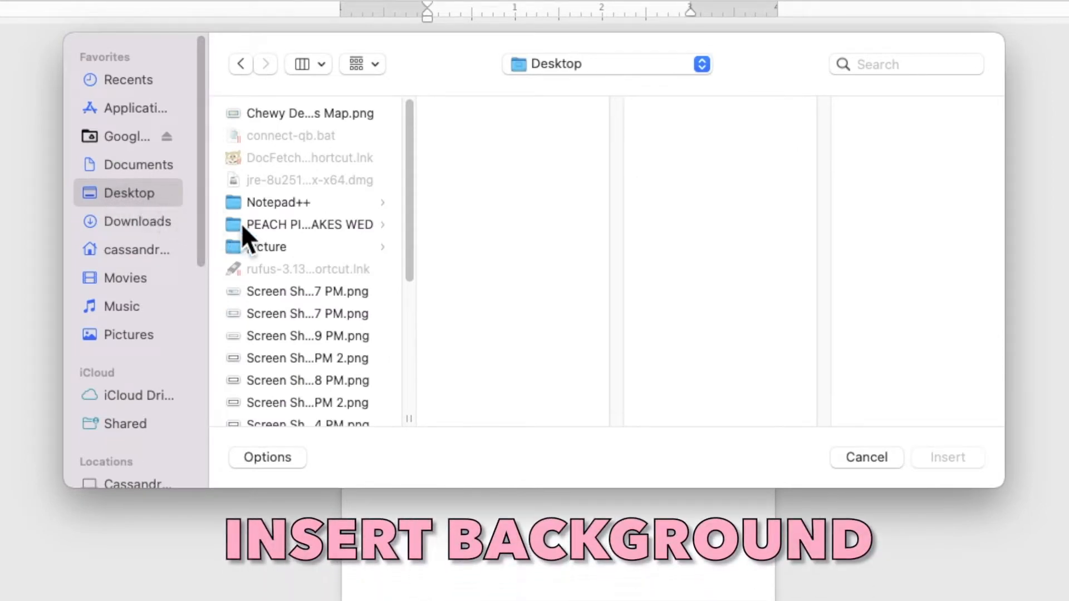
left_click(257, 226)
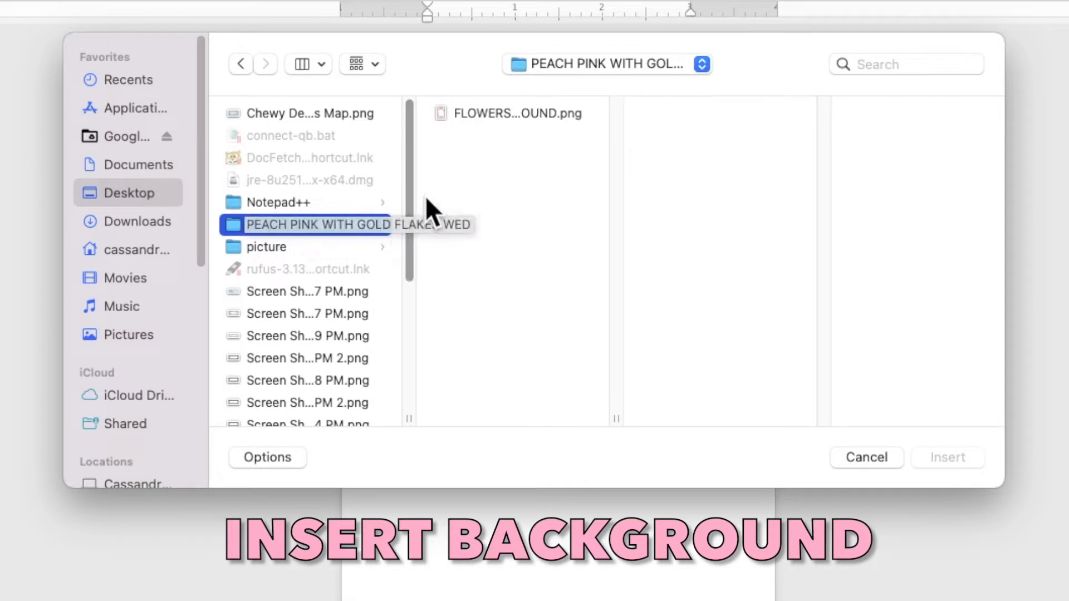
left_click(477, 113)
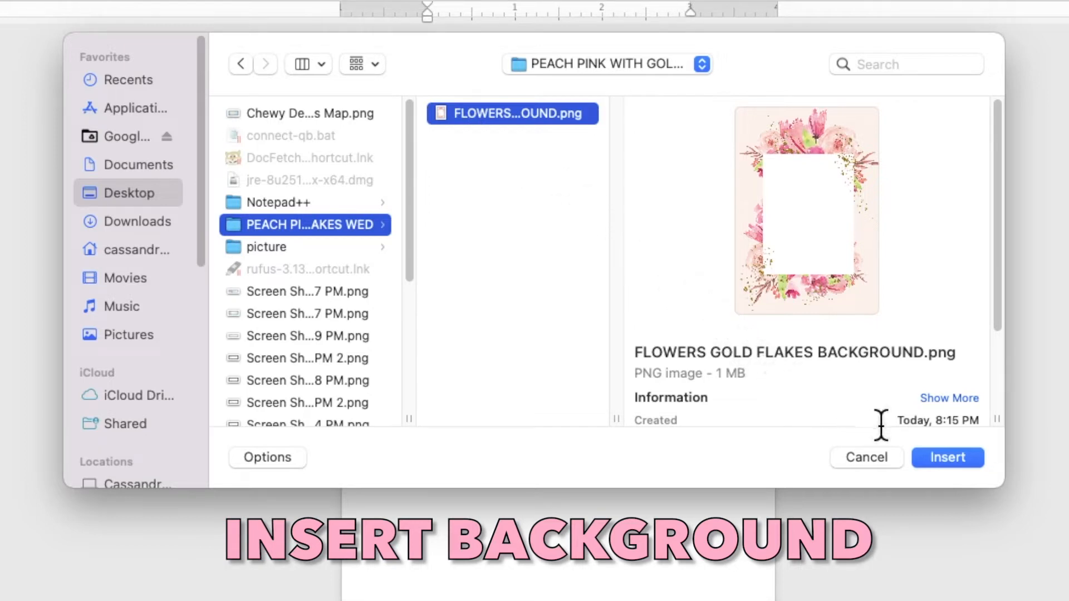
left_click(927, 457)
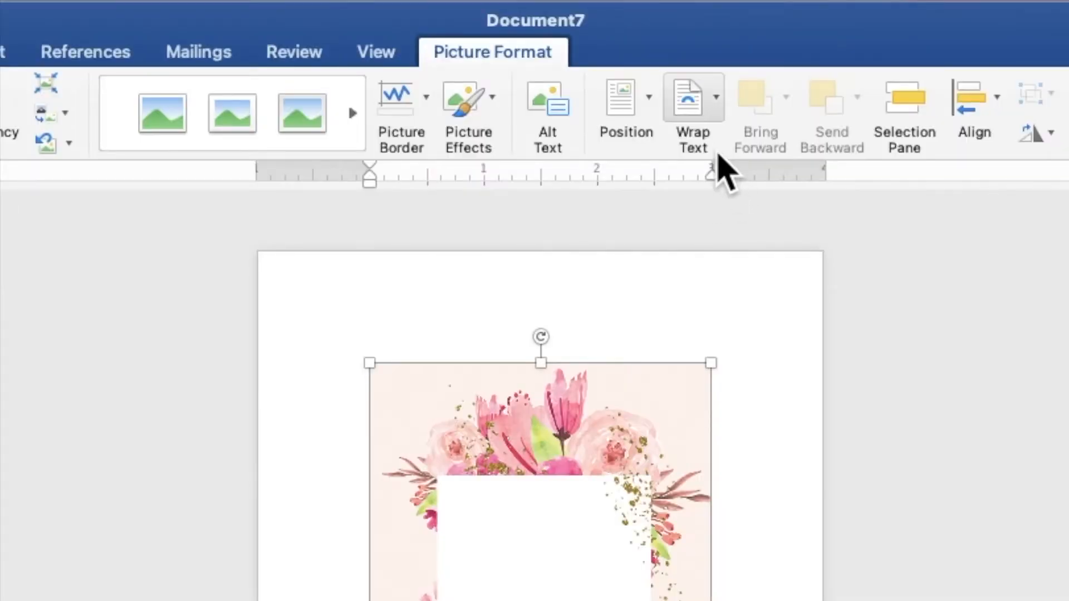
Step: Put the floral picture behind text, move it to the top-left corner and enlarge it to about 5 × 7.22 in
left_click(704, 115)
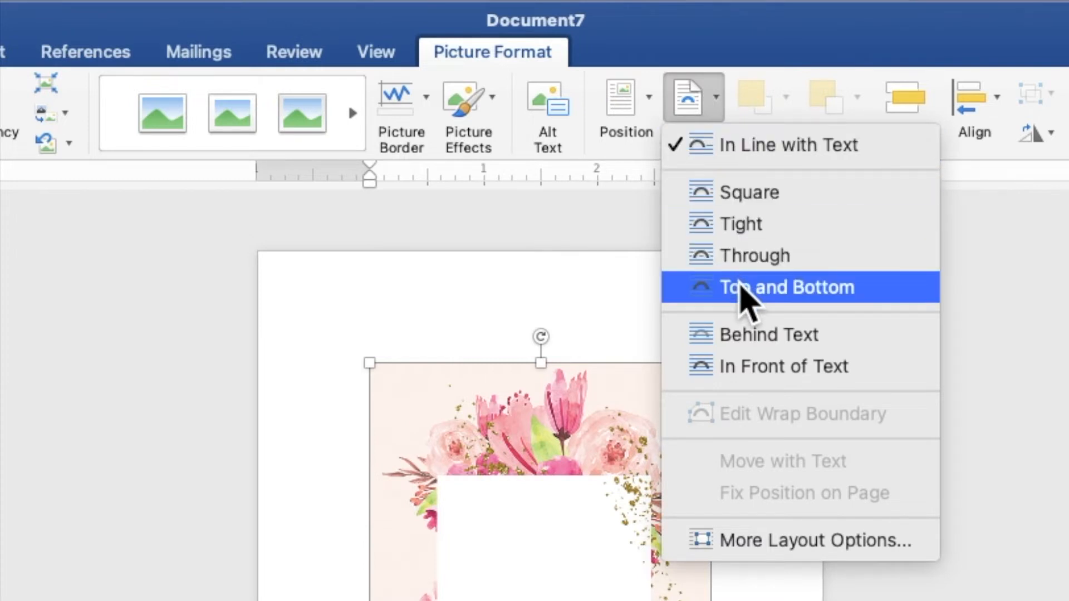
left_click(754, 334)
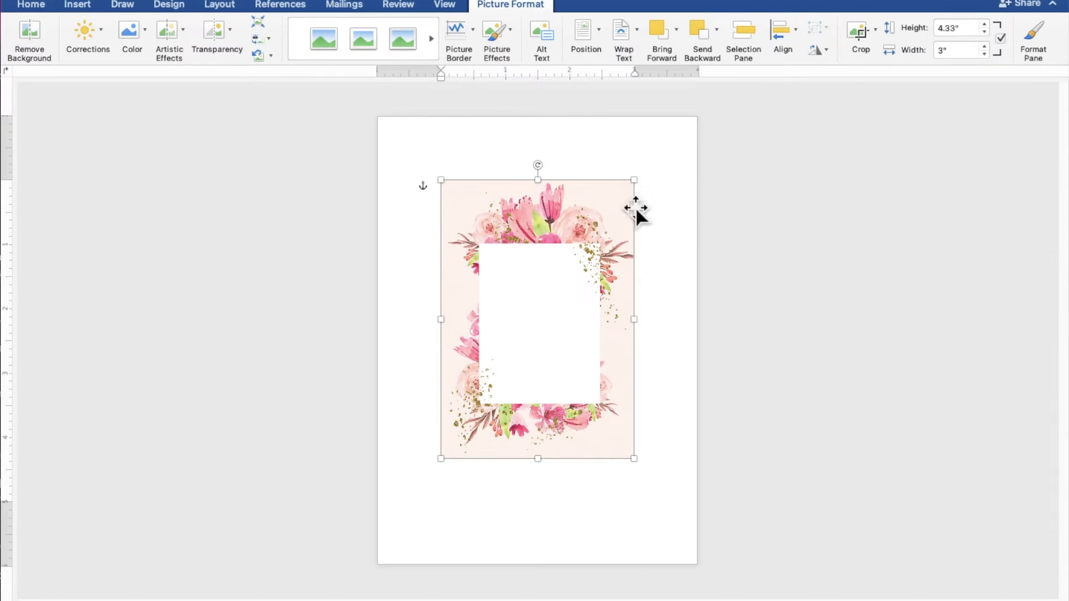
left_click_drag(607, 266, 537, 210)
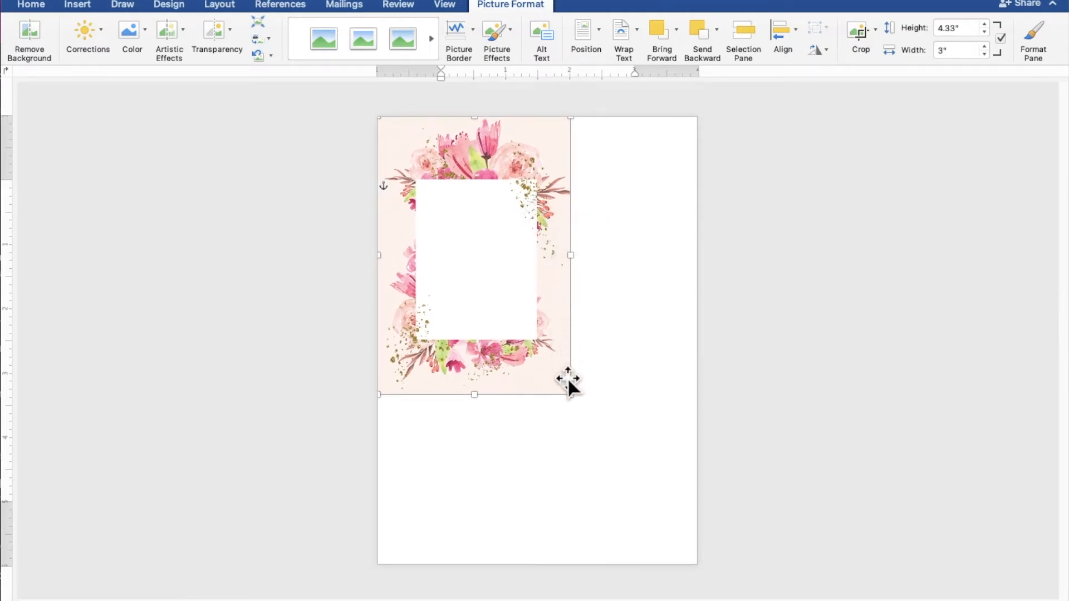
left_click_drag(570, 394, 699, 558)
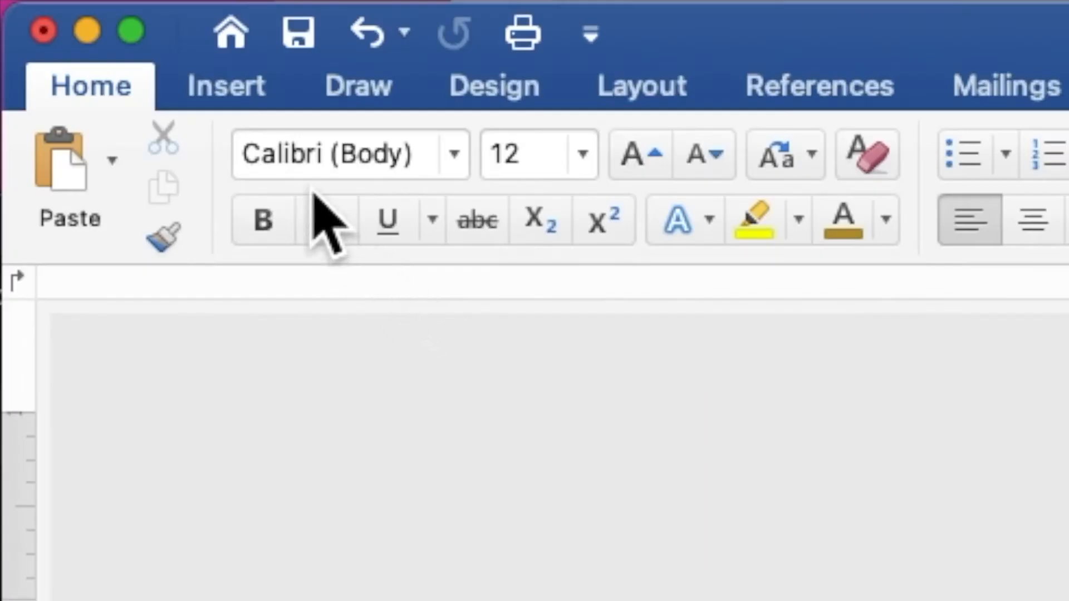
Step: Draw a 3.14 × 3.7 in rectangle over the frame's white centre and add text to it
left_click(247, 96)
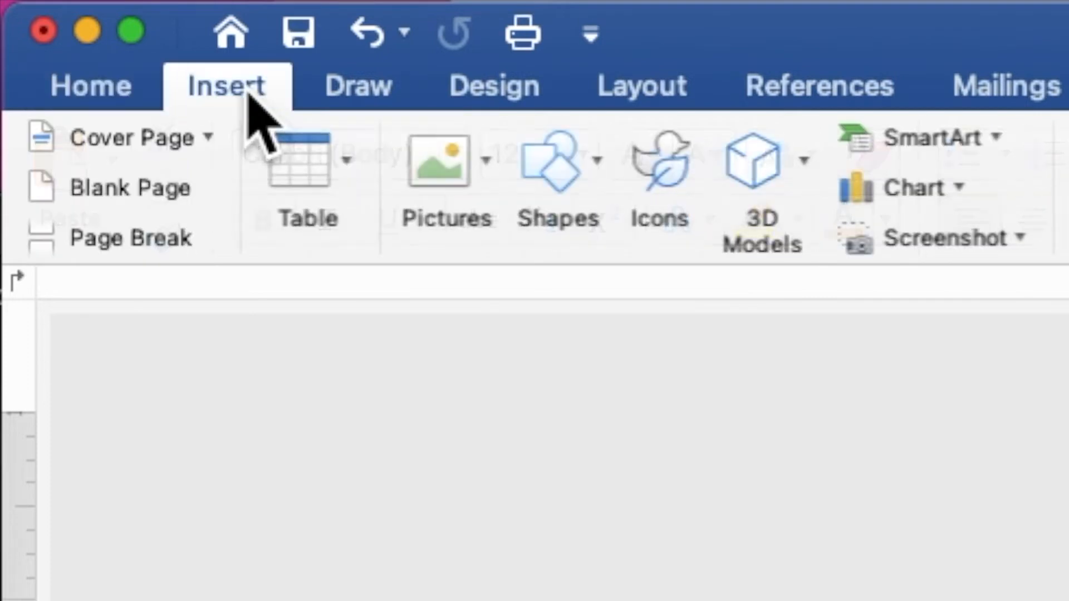
left_click(574, 173)
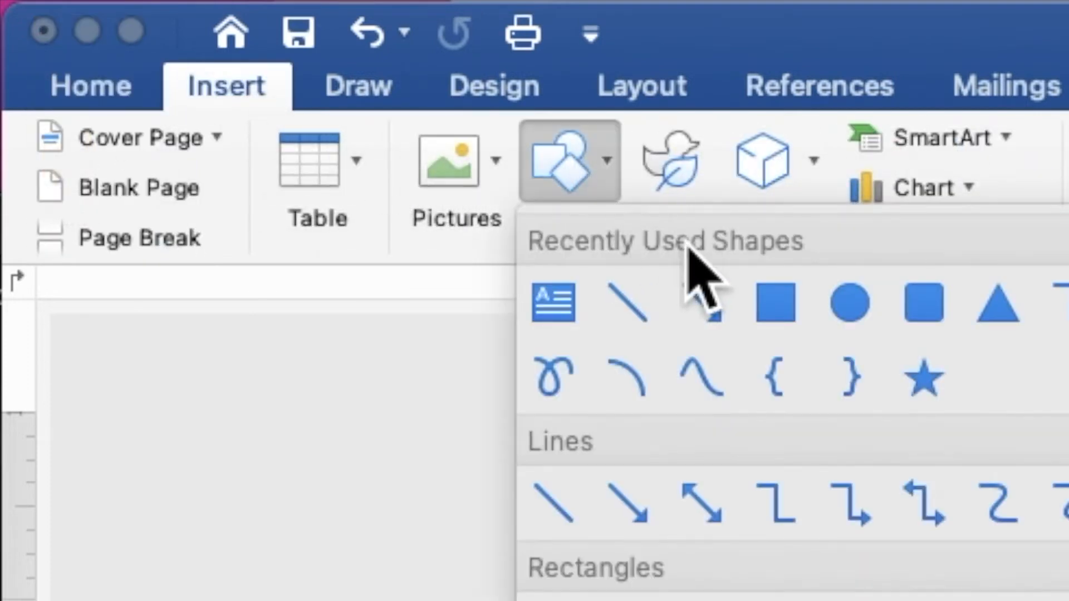
left_click(776, 305)
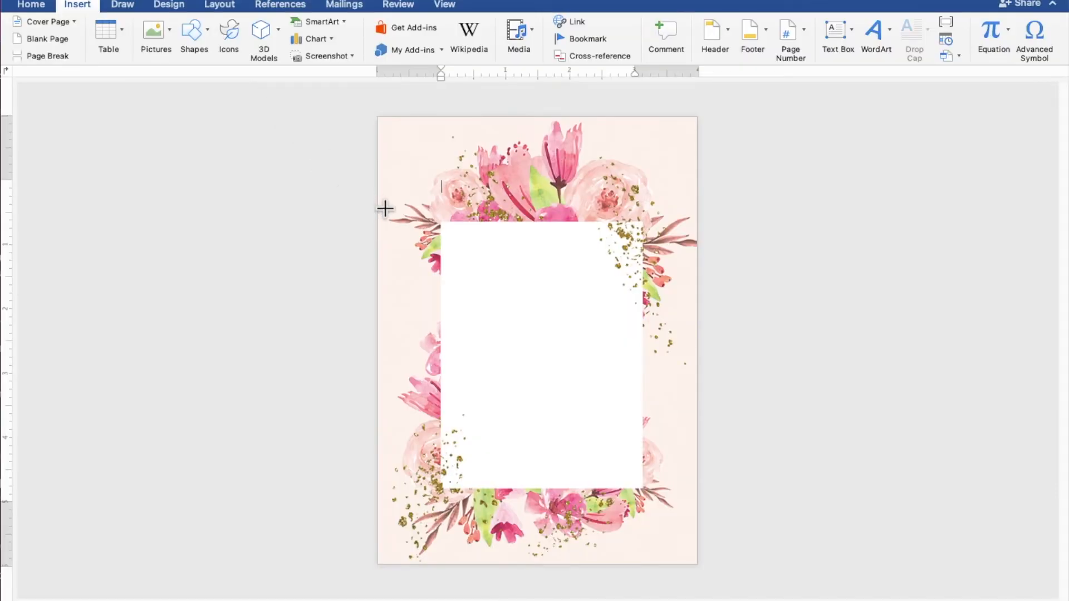
left_click_drag(440, 222, 642, 458)
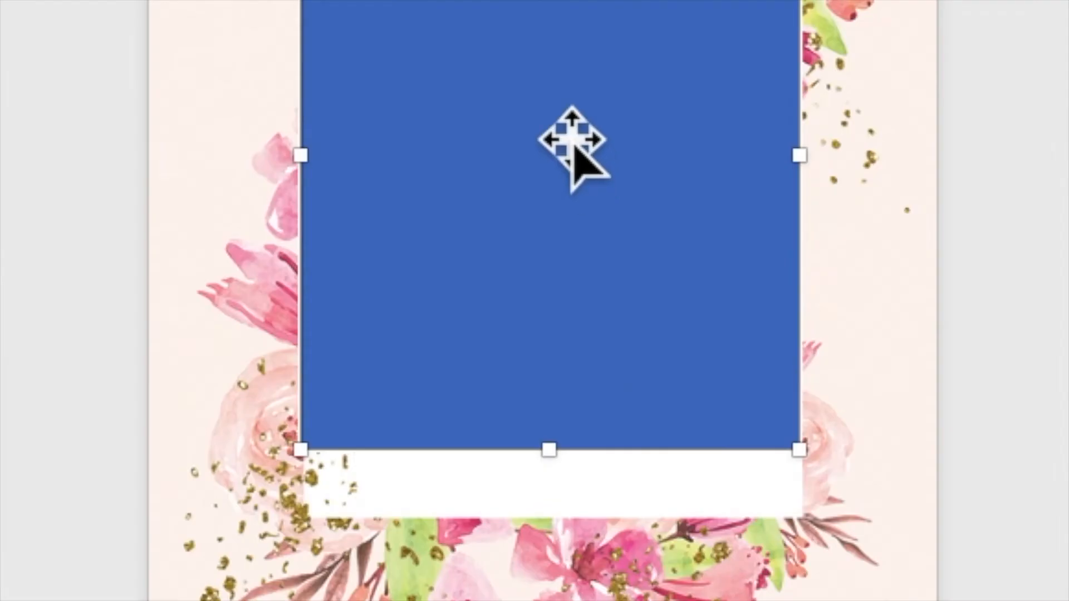
right_click(573, 140)
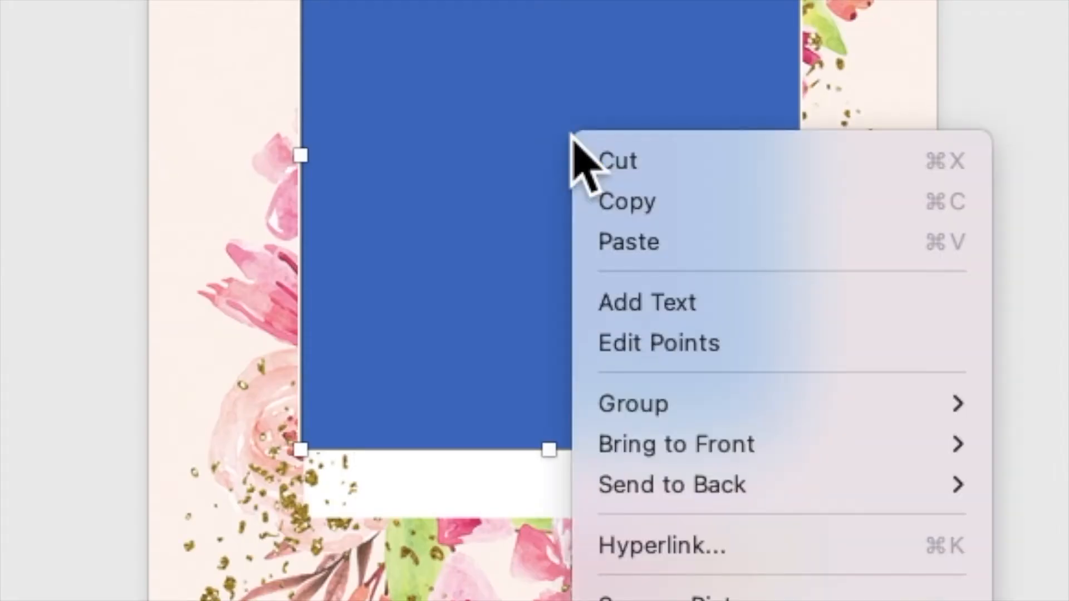
left_click(651, 303)
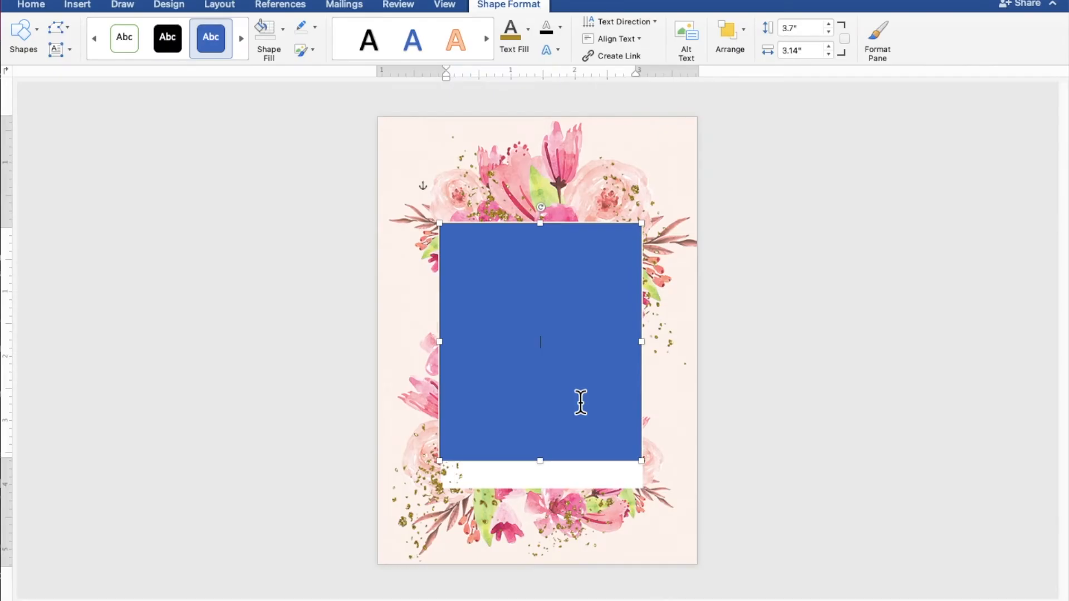
Step: Type the heading TOGETHER WITH THEIR FAMILIES in the rectangle
scroll(581, 402, "up", 5)
scroll(581, 402, "up", 1)
scroll(581, 402, "up", 1)
scroll(581, 402, "up", 1)
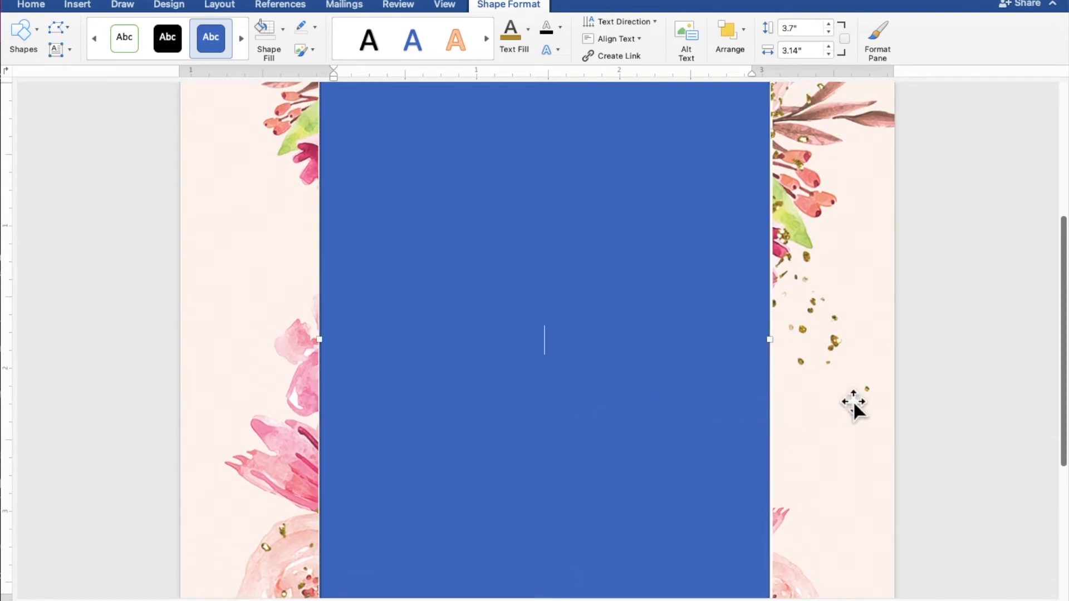
type("OGE")
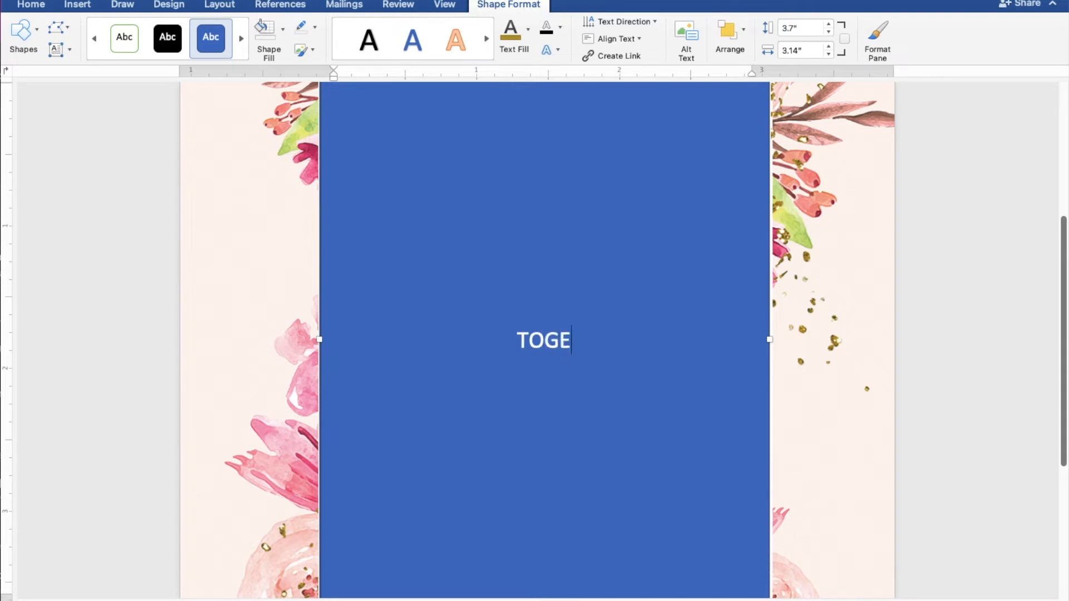
type("THER WITH THEIR FAMILIES")
key("Return")
key("Return")
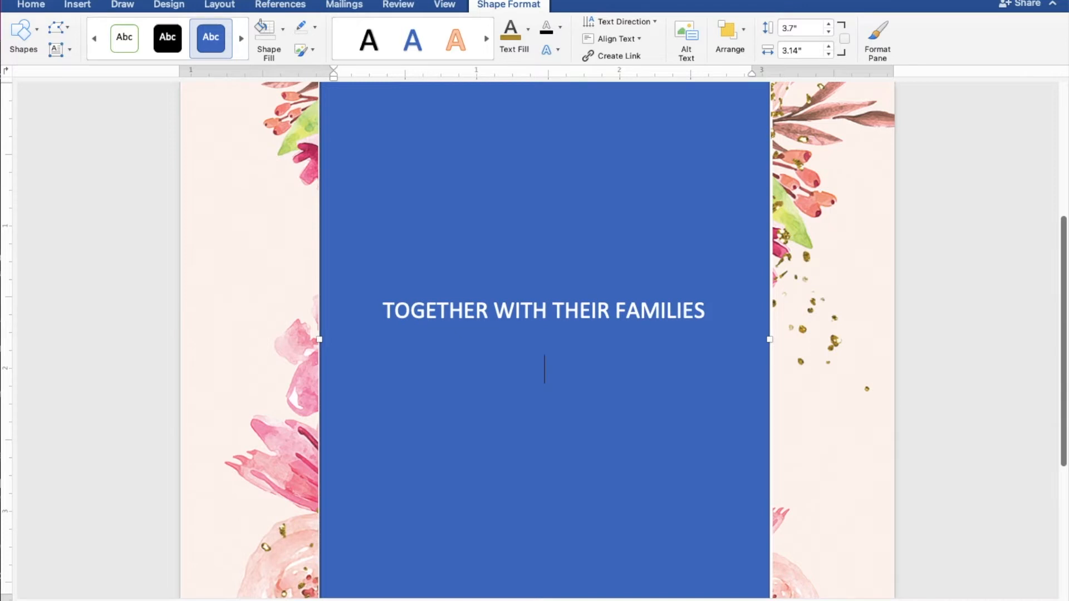
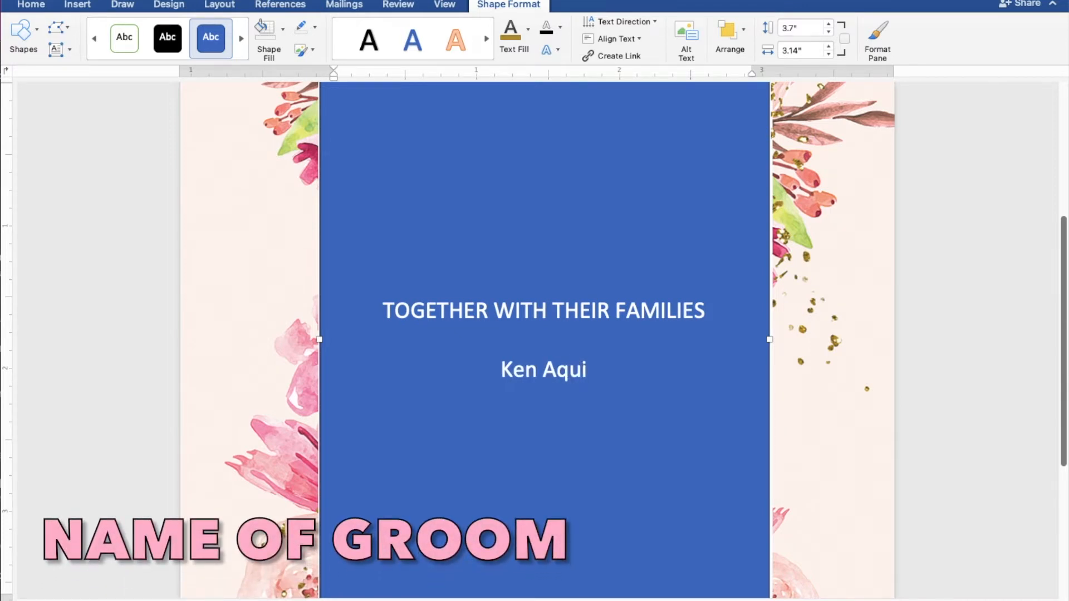
Step: Add the groom's and bride's names joined by AND, then REQUEST THE PLEASURE OF YOUR PRESENCE
key("Return")
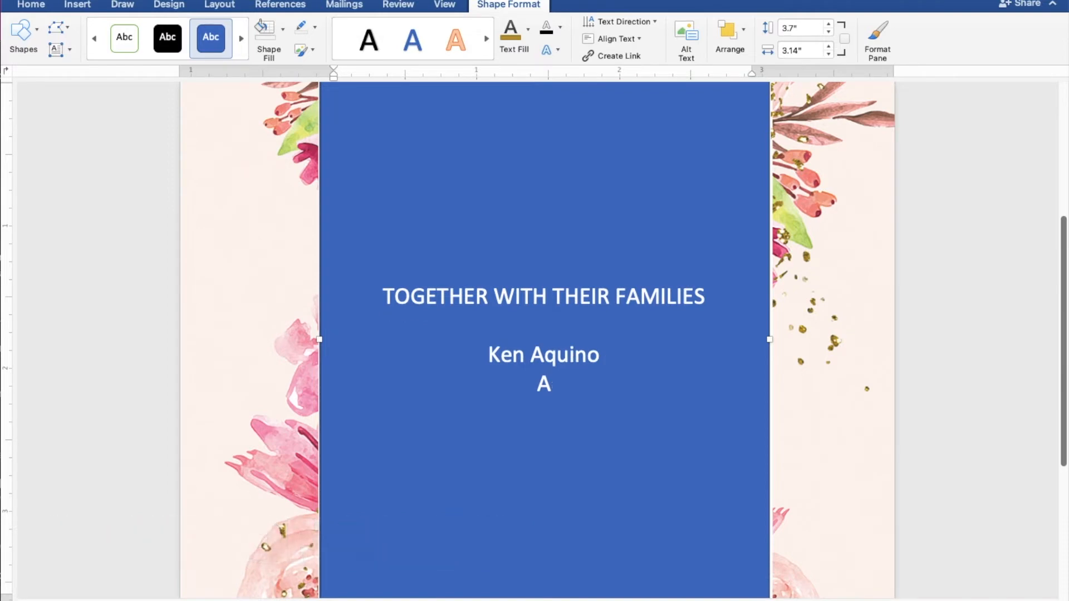
type("AND")
key("Return")
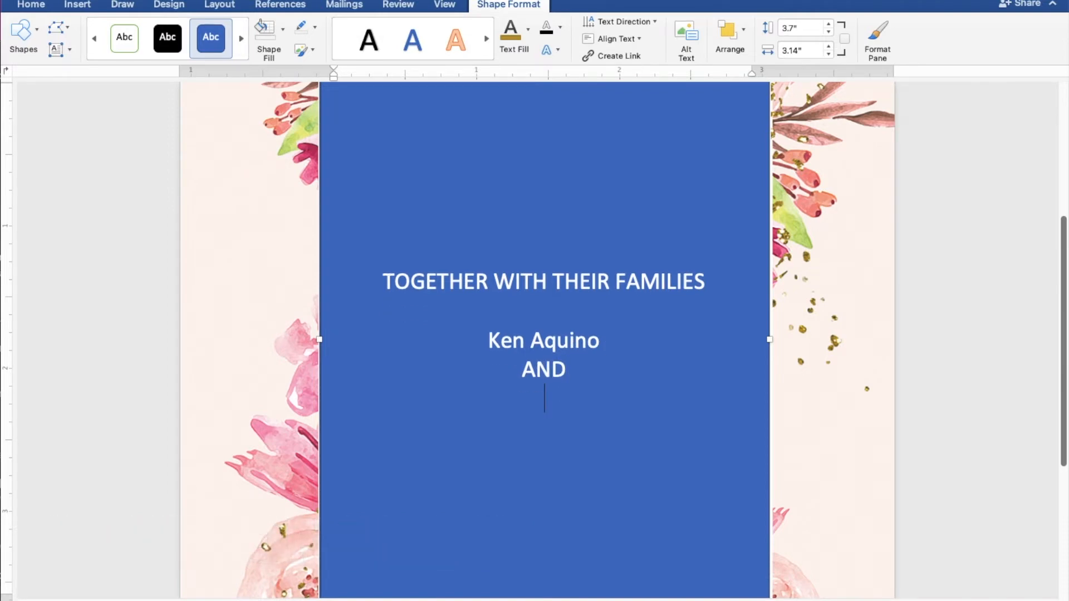
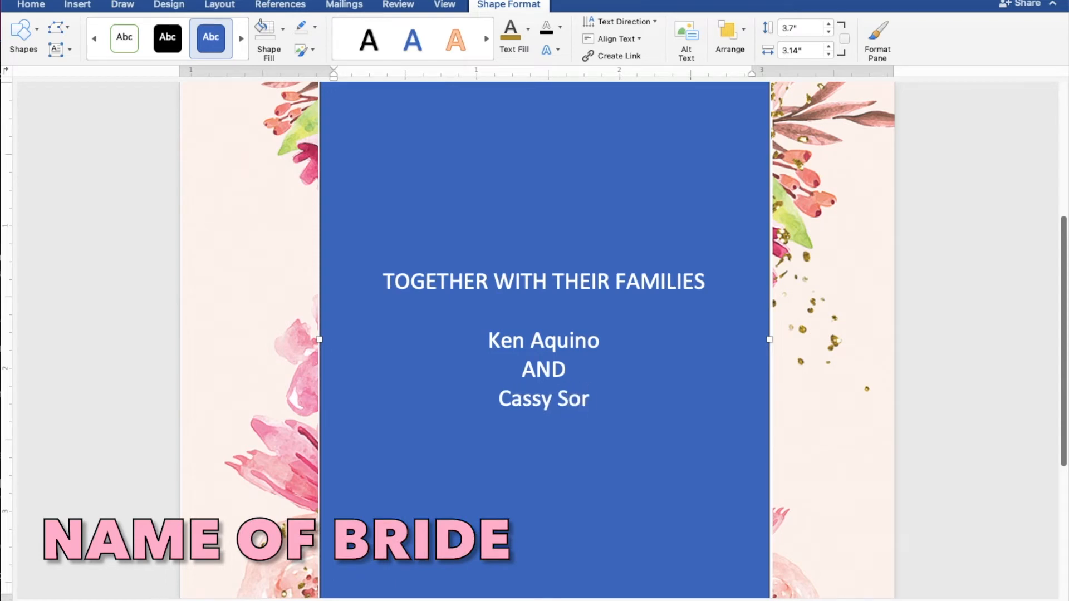
key("Return")
key("Return")
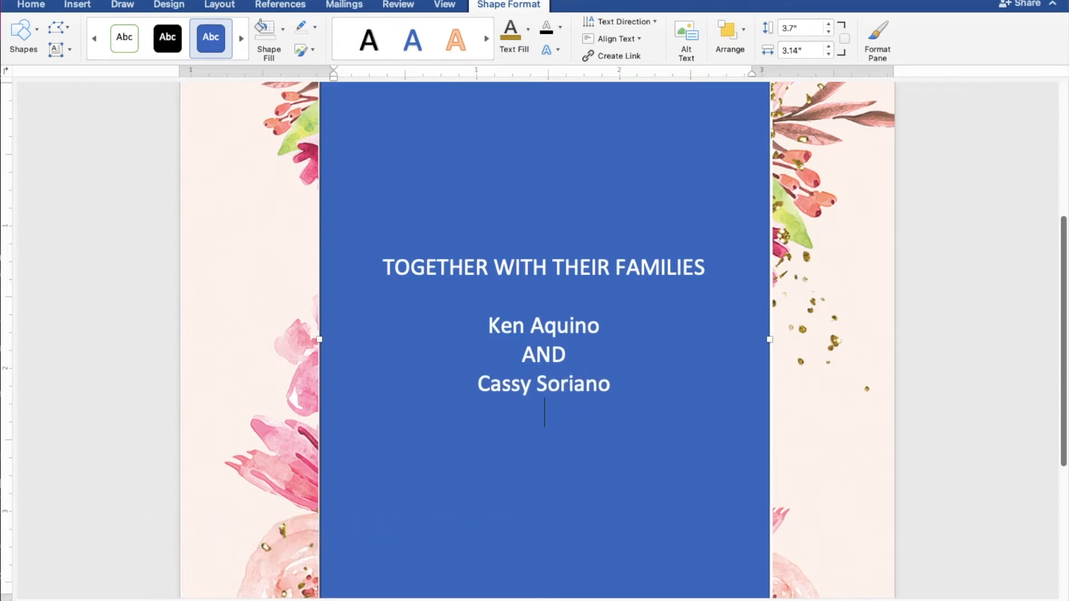
type("REQ")
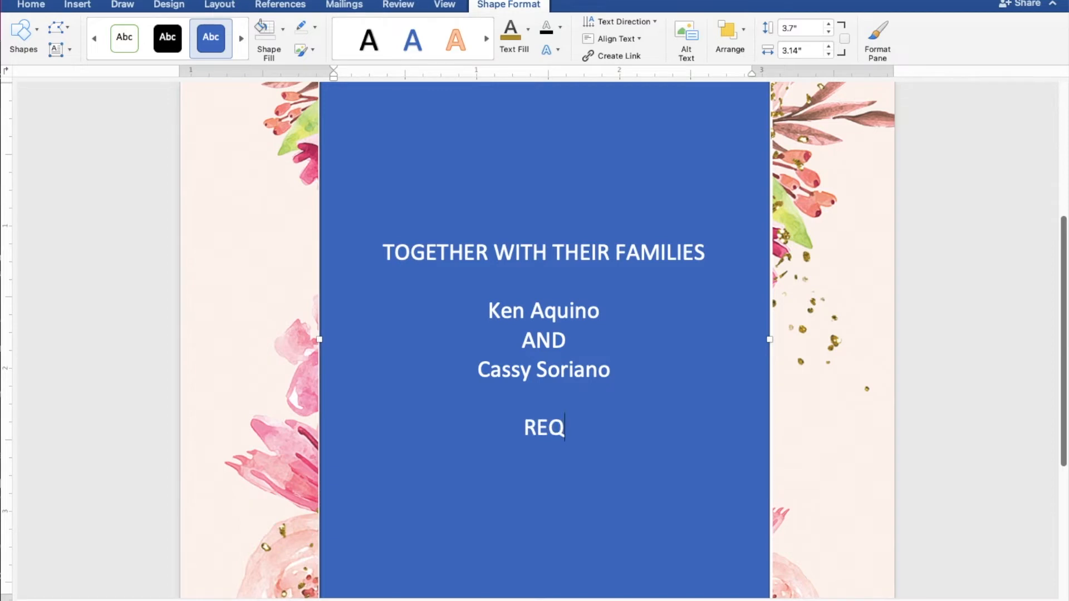
type("UEST TH")
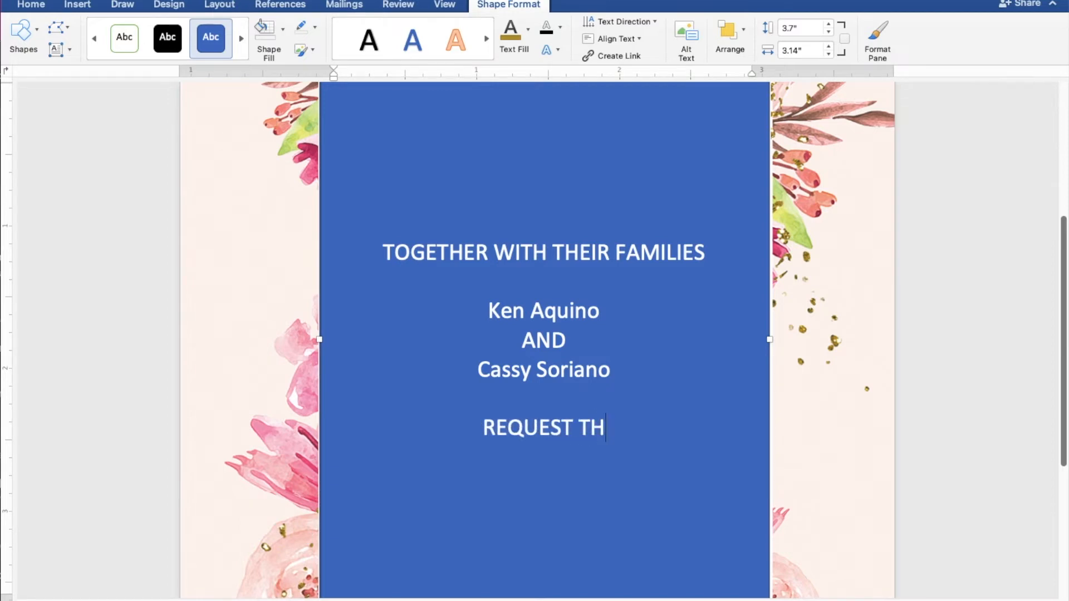
type("E PLEA")
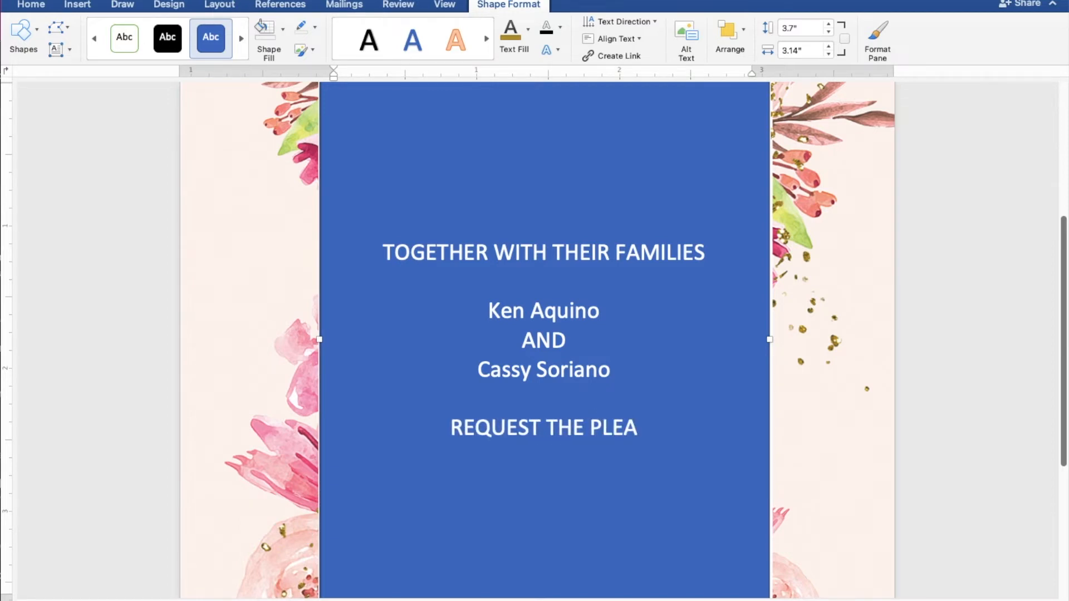
type("SURE OF")
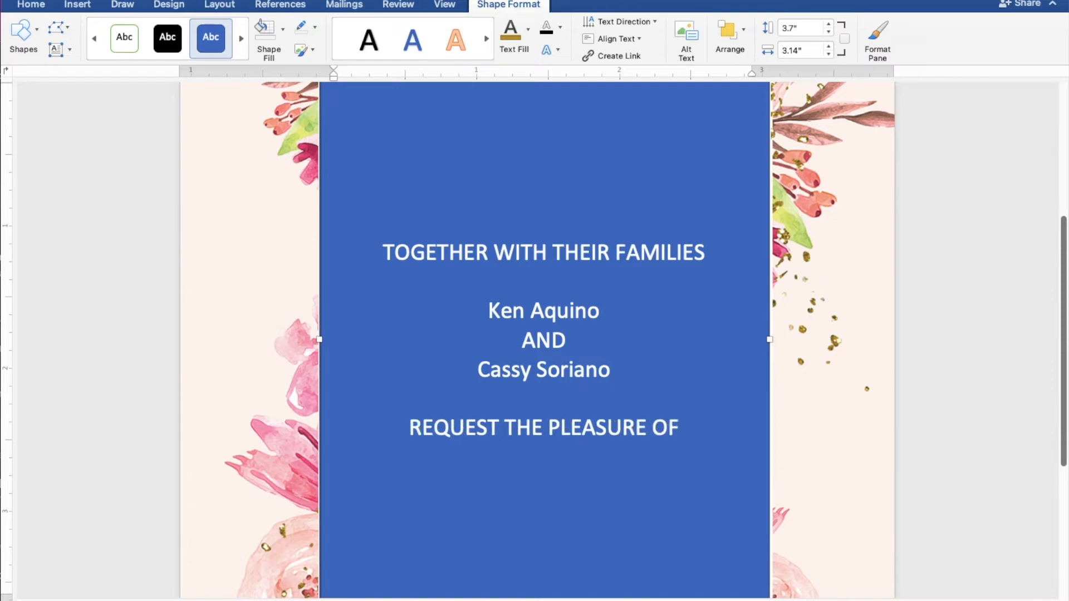
type(" YOUR PRESENCE")
Step: Add AS THEY JOYFULLY UNITE IN MARRIAGE, SUNDAY, MARCH 27, 2022 and TEN O'CLOCK IN THE MORNING lines
key("Return")
type("AS THEY JOYFULLY UNITE IN MA")
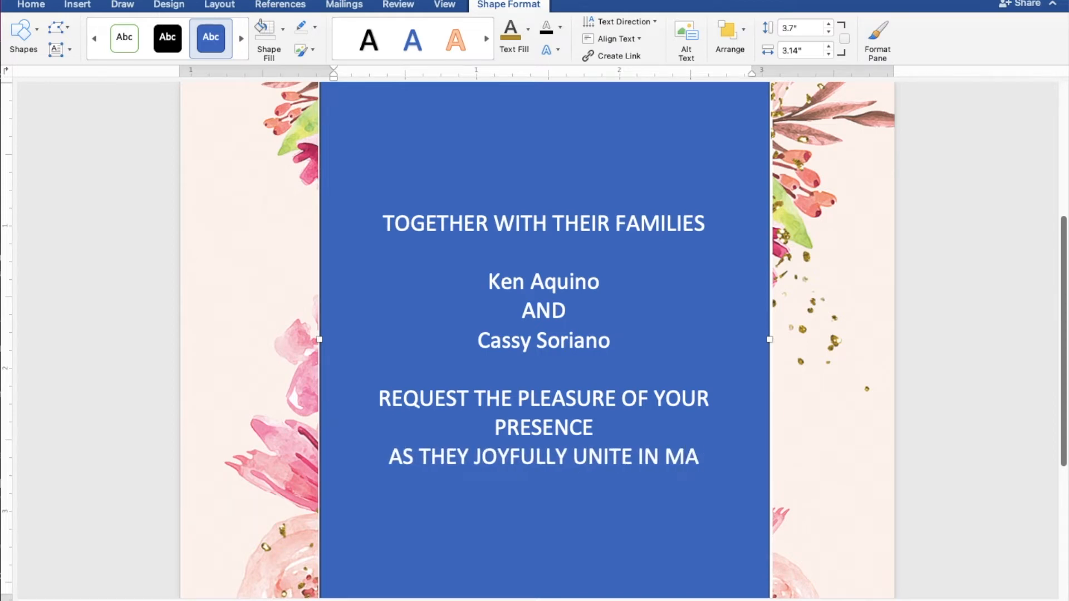
type("RRIAGE")
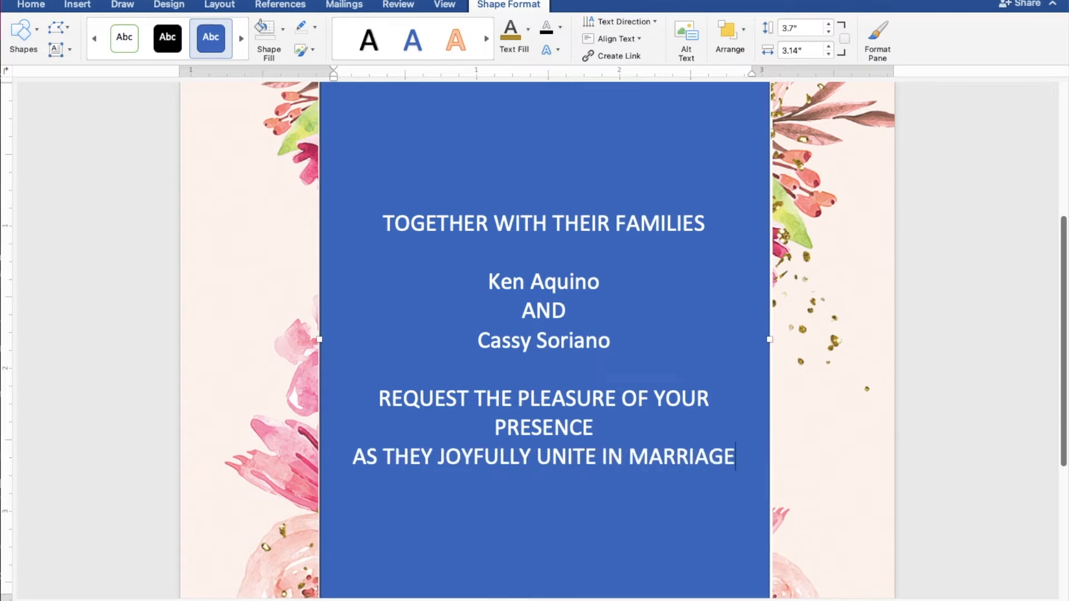
key("Return")
key("Return")
type("SUNDAY")
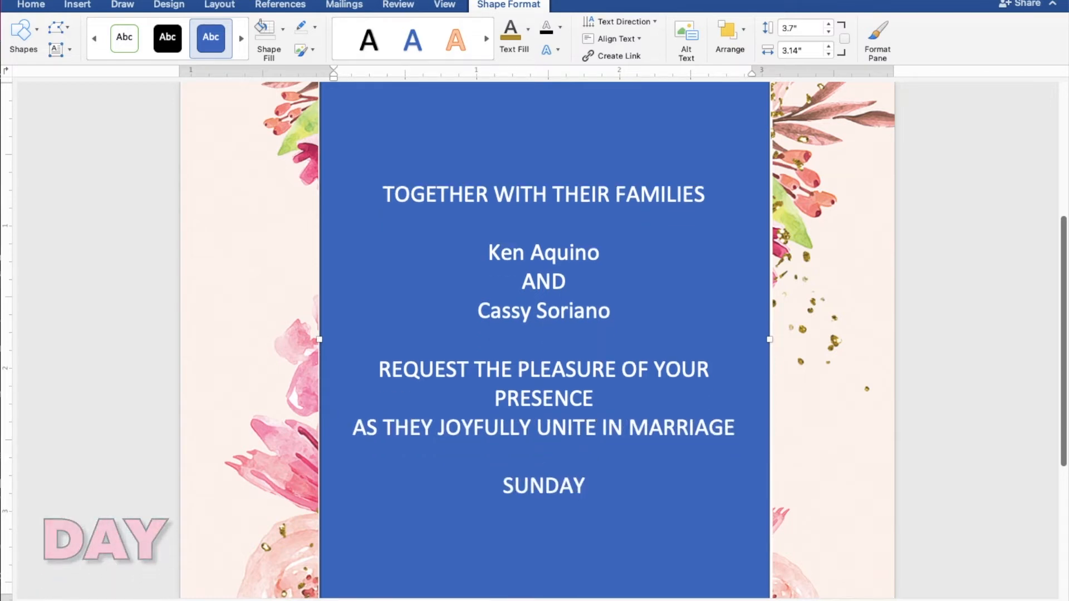
key("Return")
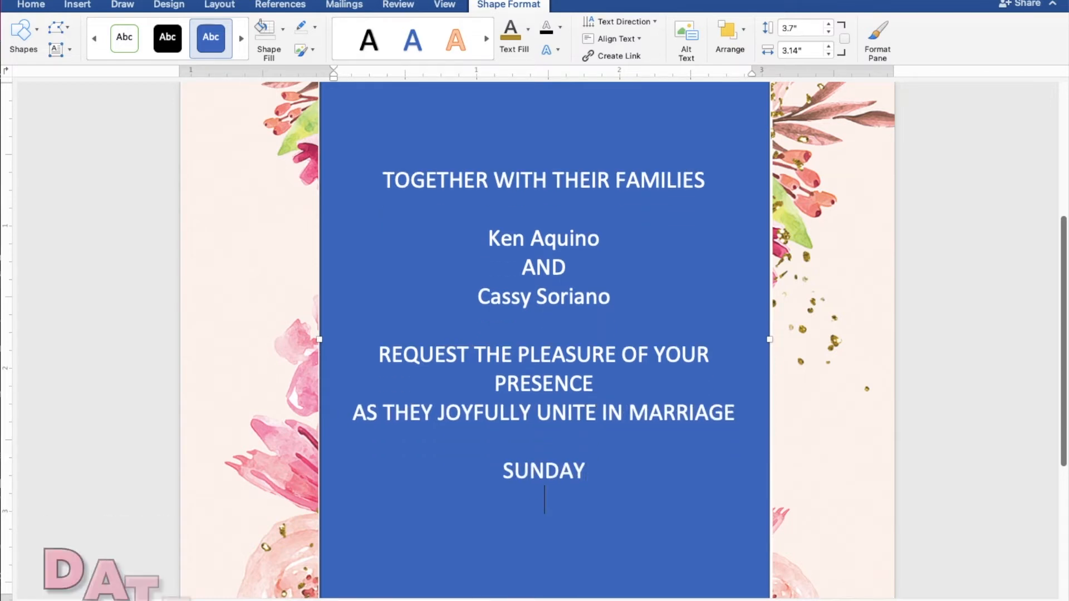
type("MARCH 27, 2022")
key("Return")
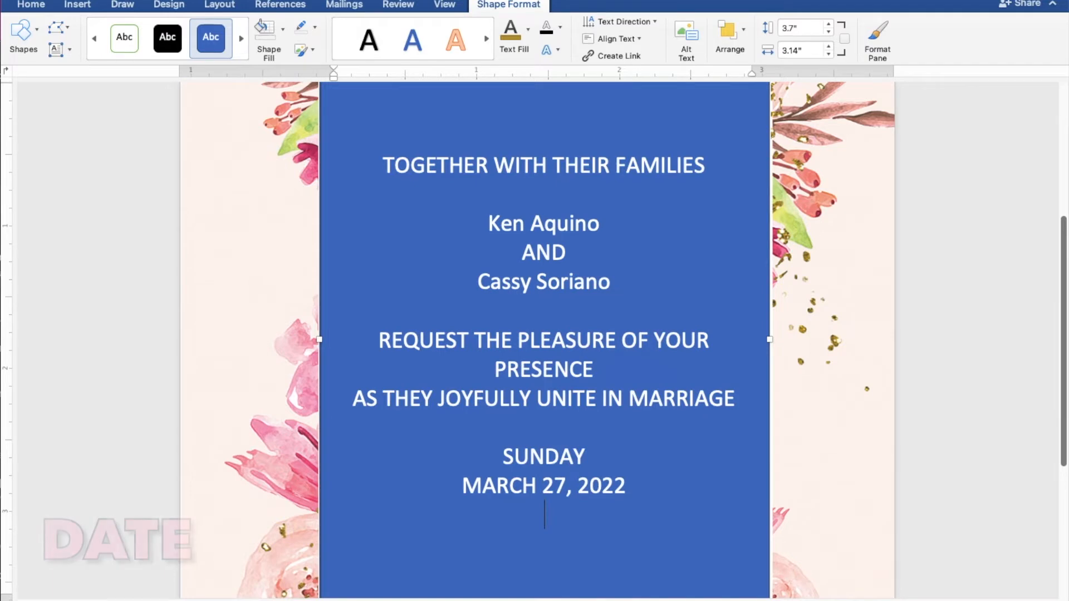
type("TEN O'CLOCK IN THE MORNING")
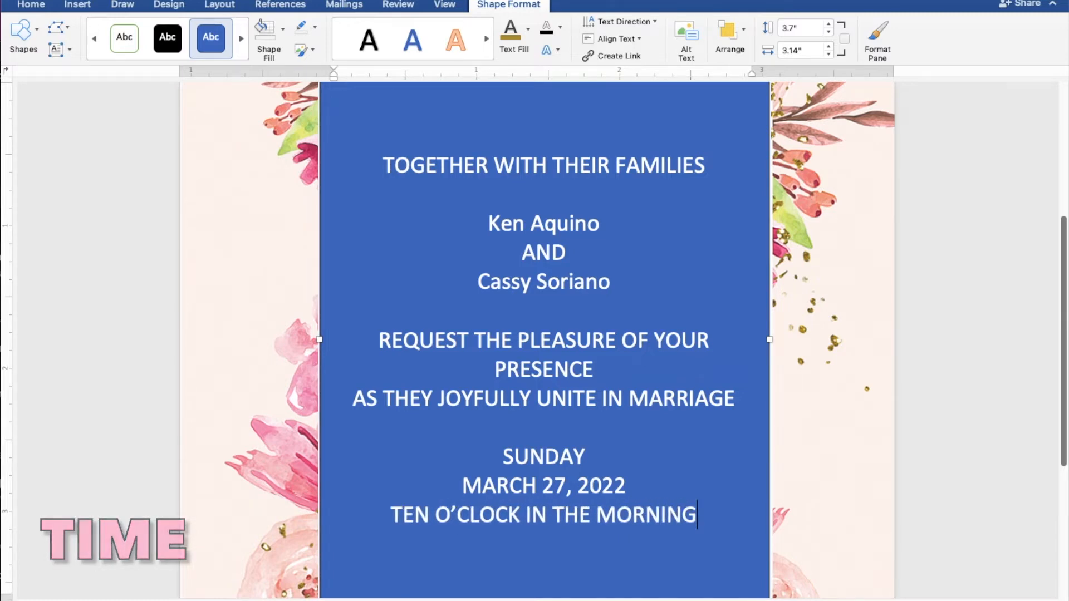
Step: Add ST. THOMAS AQUINAS PARISH CHURCH, the corrected PANGASINAN town line, and Reception to follow
key("Return")
type("ST. THOMAS A")
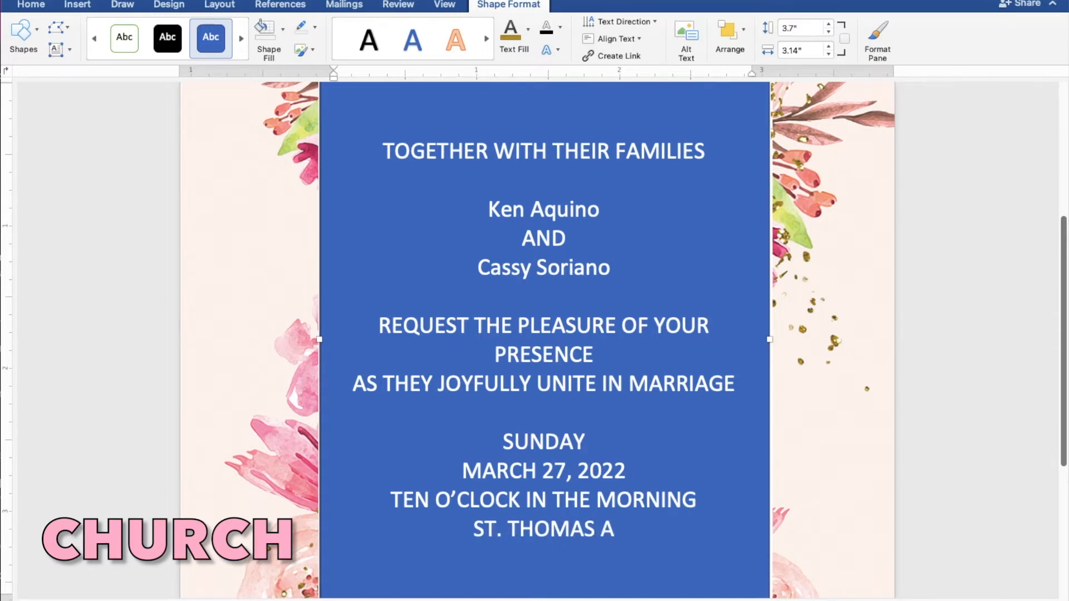
type("QUINAS")
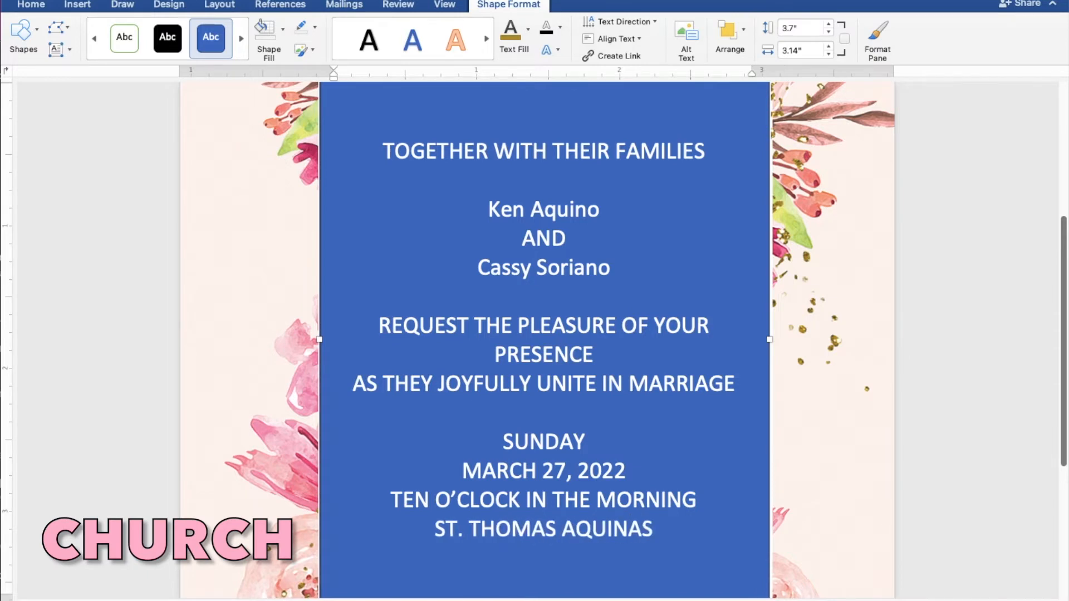
type(" PARISH")
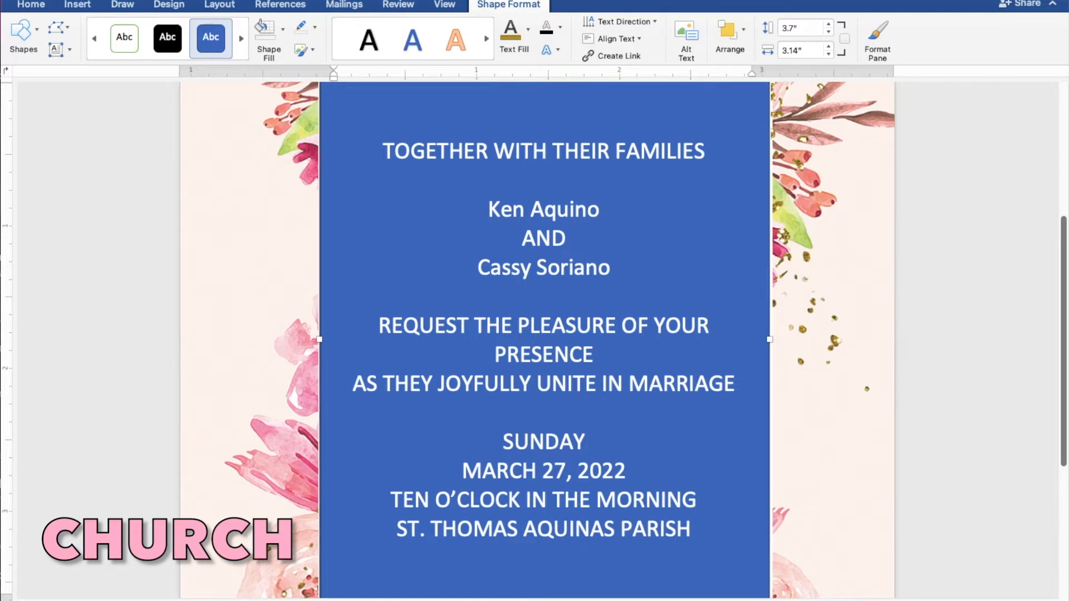
type(" CHURCH")
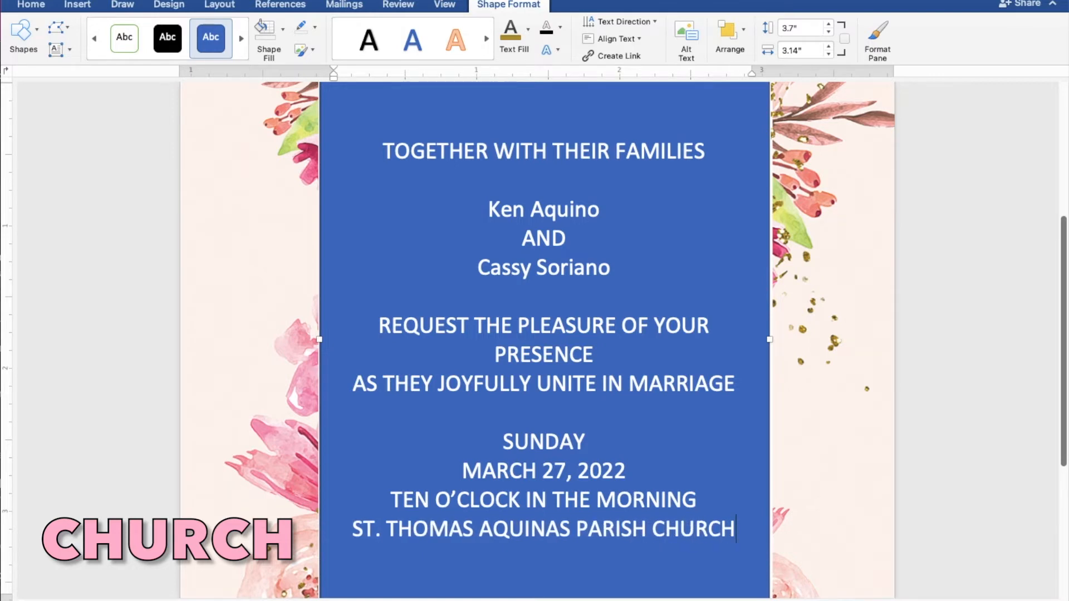
key("Return")
type("MANAGALDAN")
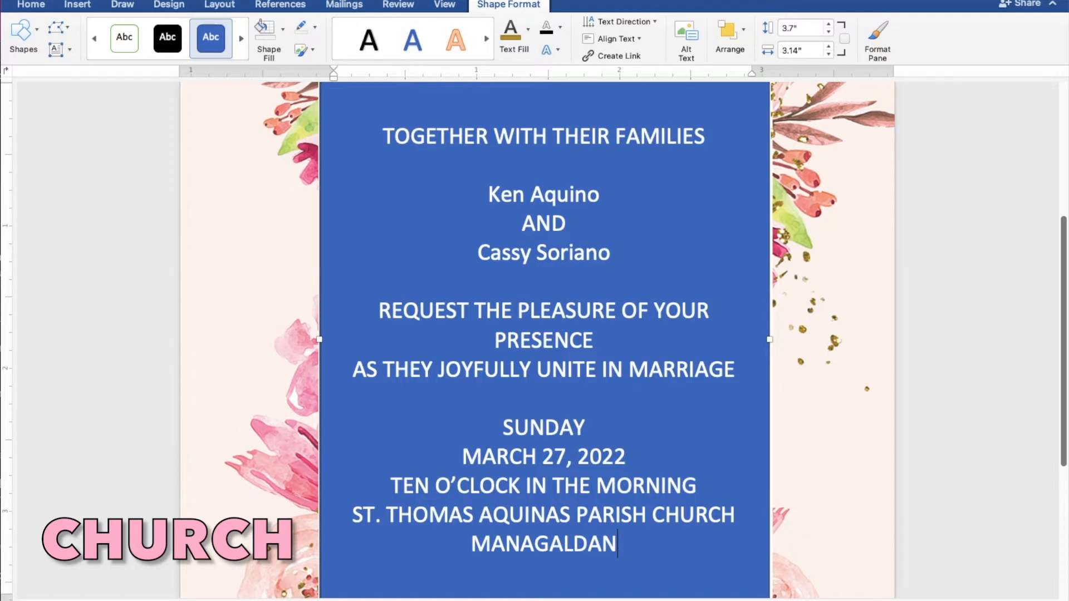
key("BackSpace")
key("BackSpace")
key("BackSpace")
key("BackSpace")
key("BackSpace")
key("BackSpace")
key("BackSpace")
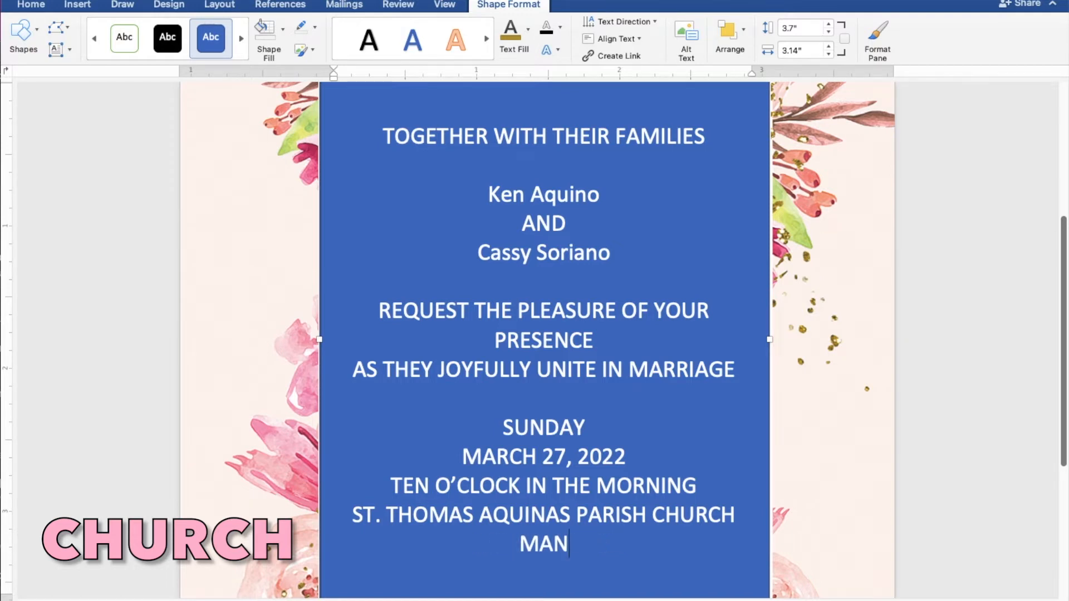
type("GALDAN")
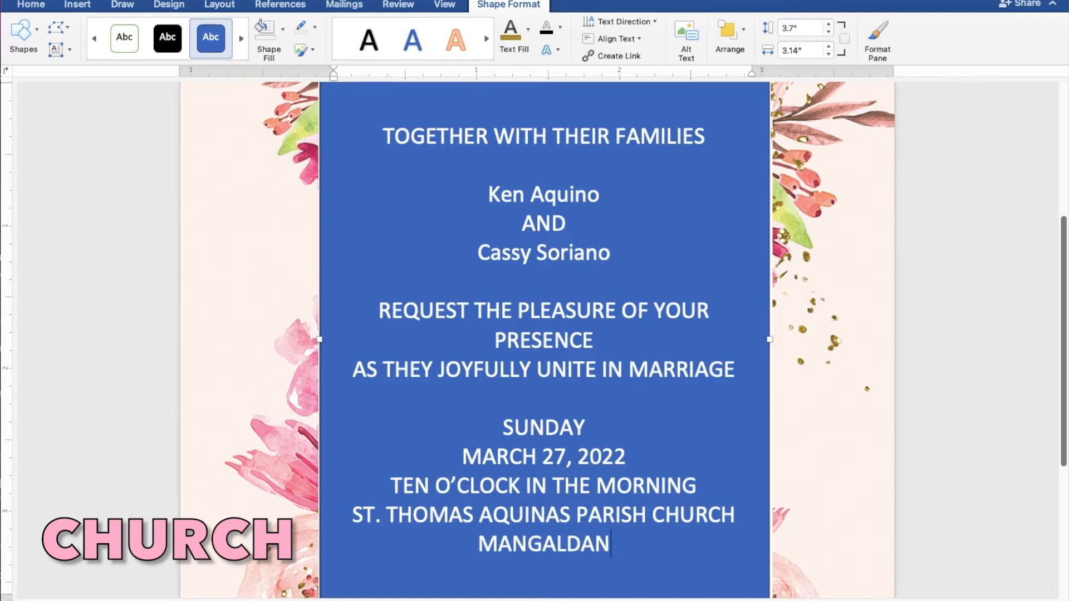
type(" PAN")
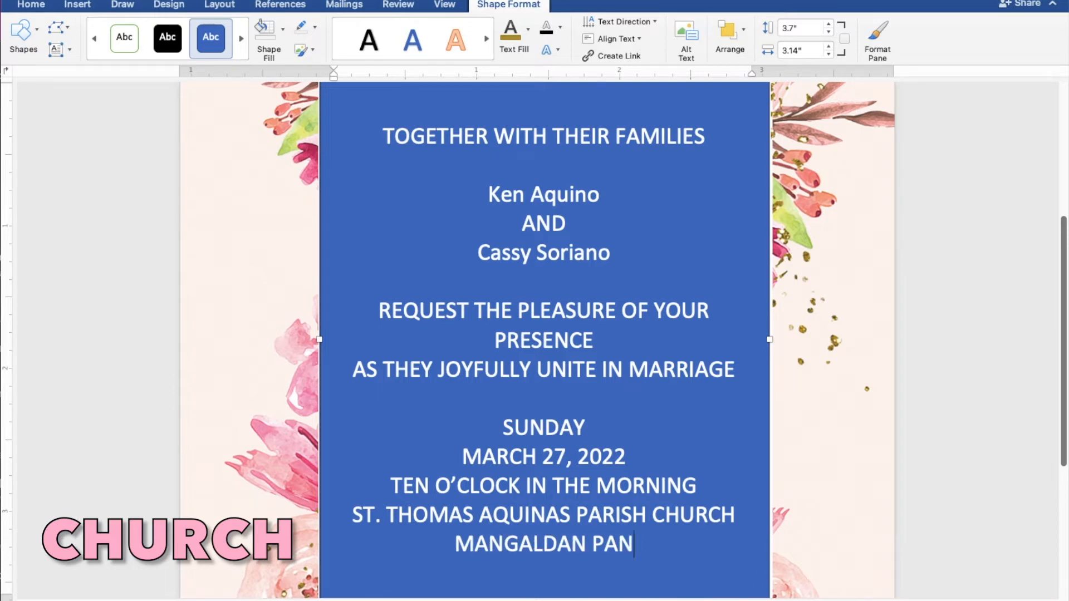
type("GASINAN")
key("Return")
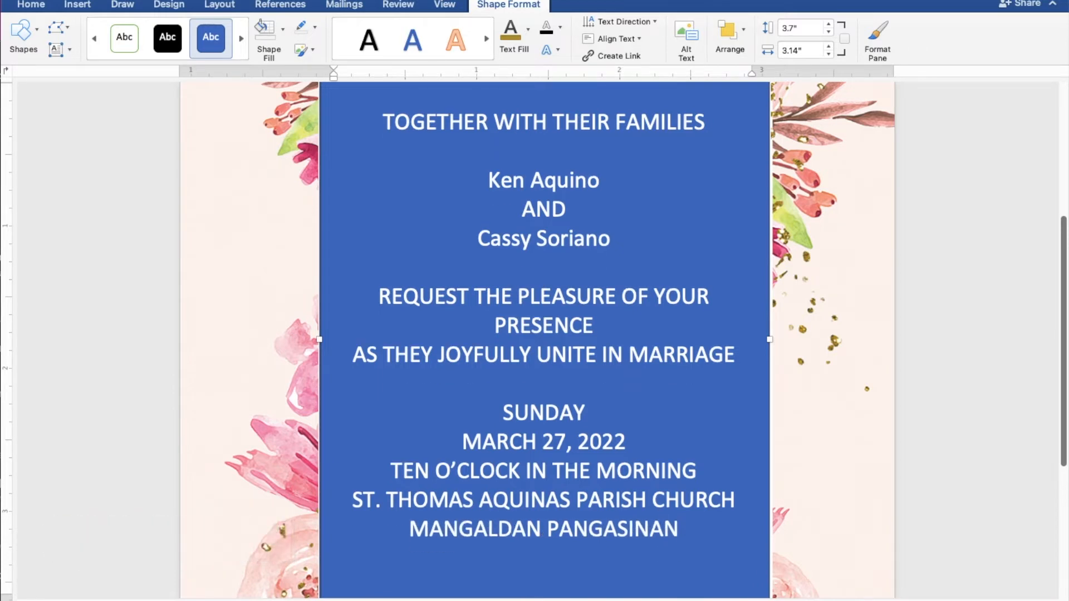
key("Return")
type("Reception to follow")
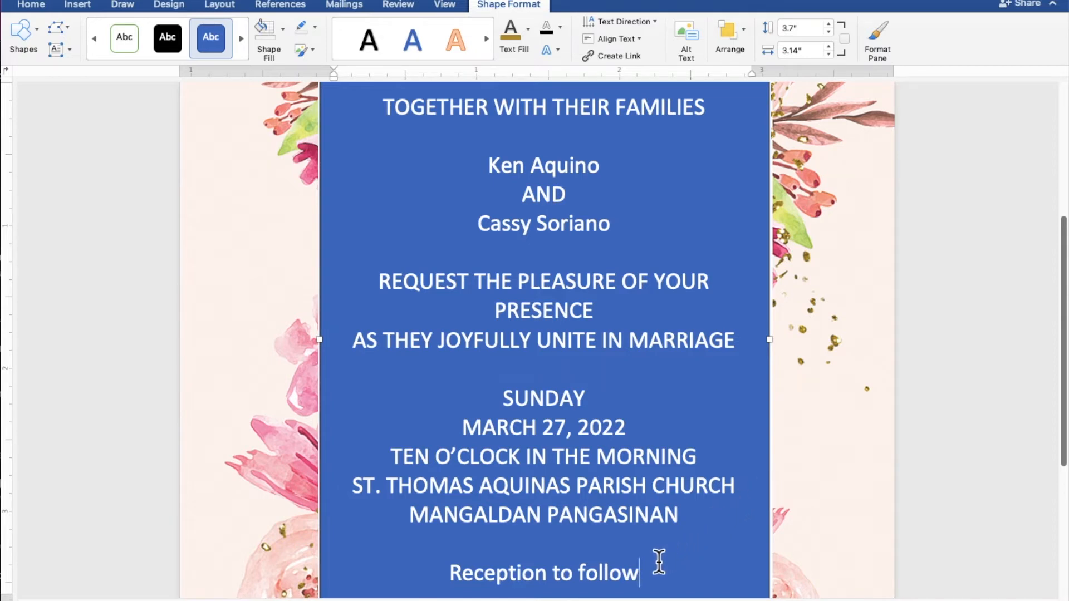
Step: Remove the text box's blue fill and outline, and make all the invitation text pink
left_click_drag(649, 564, 381, 114)
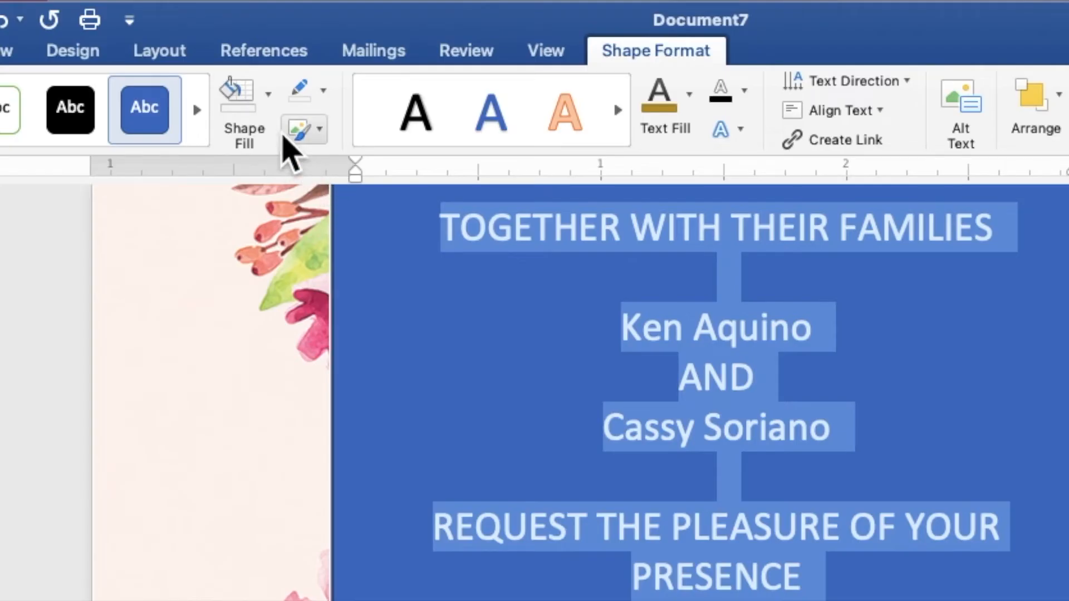
left_click(271, 111)
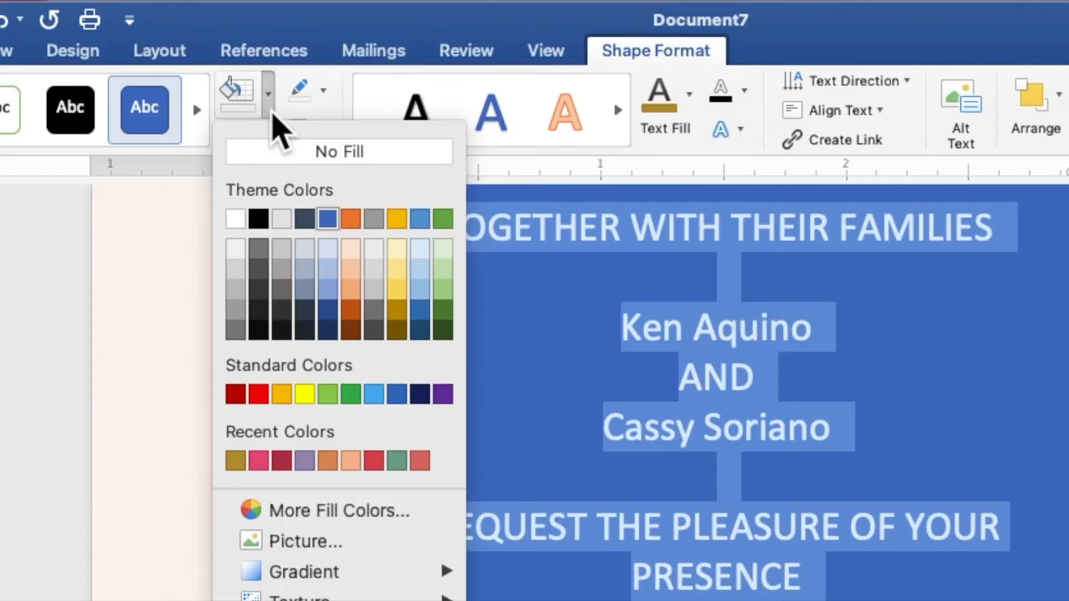
left_click(278, 151)
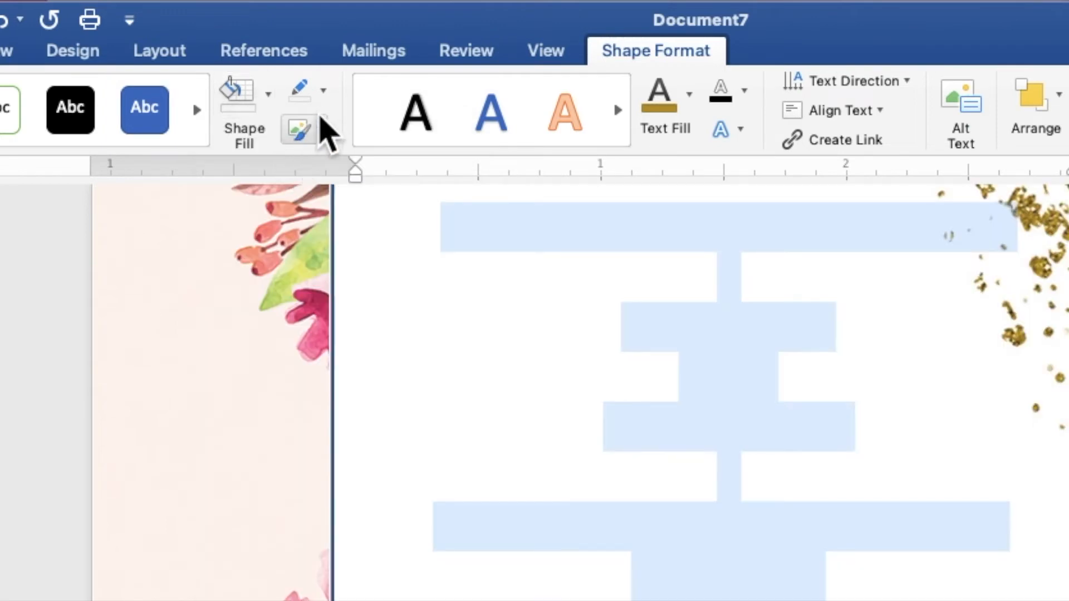
left_click(325, 93)
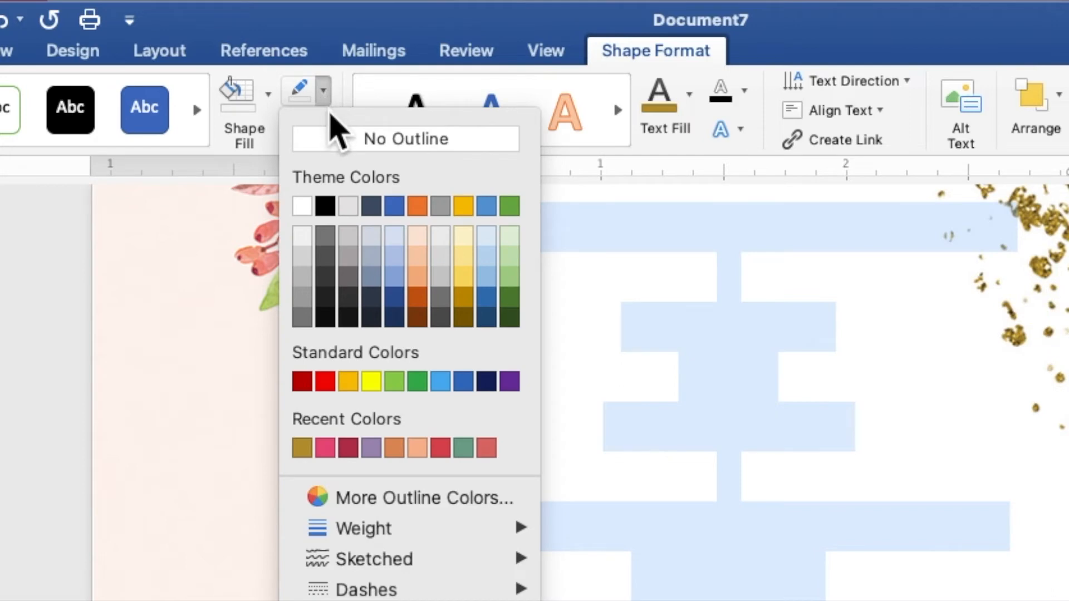
left_click(336, 143)
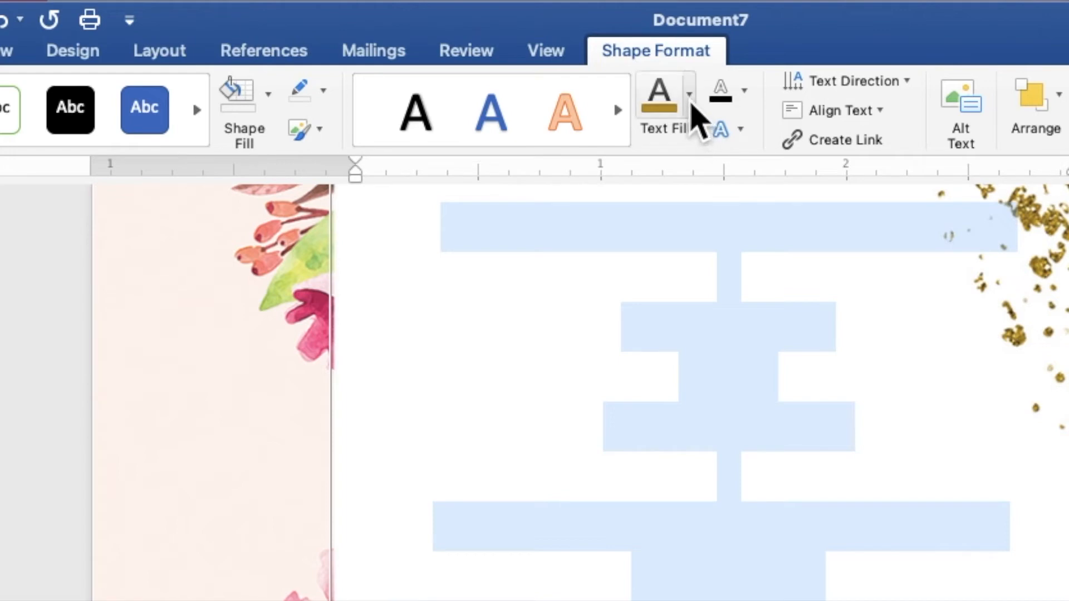
left_click(690, 96)
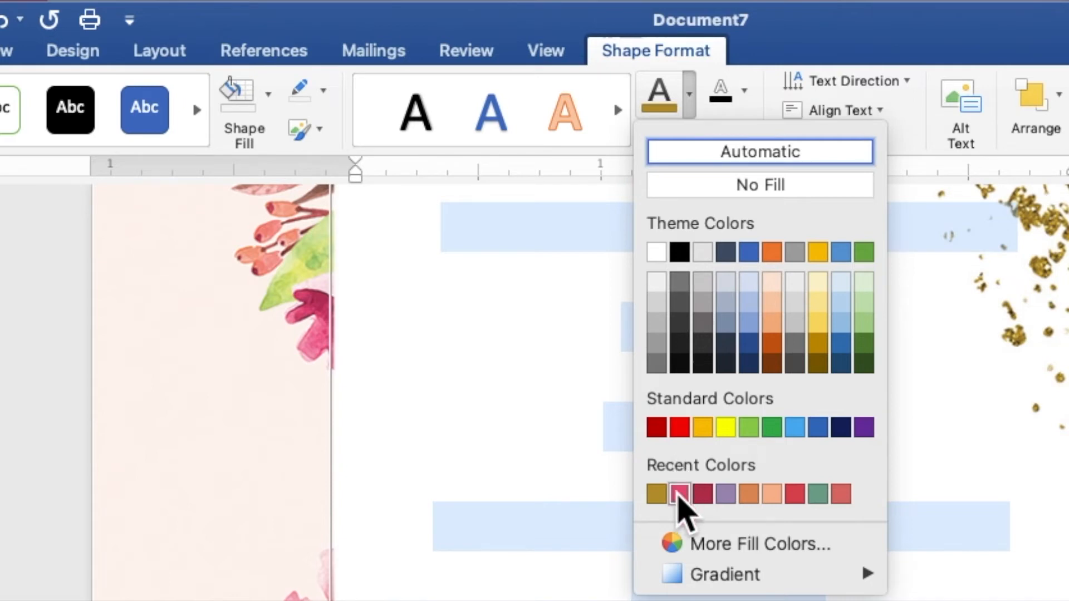
left_click(679, 494)
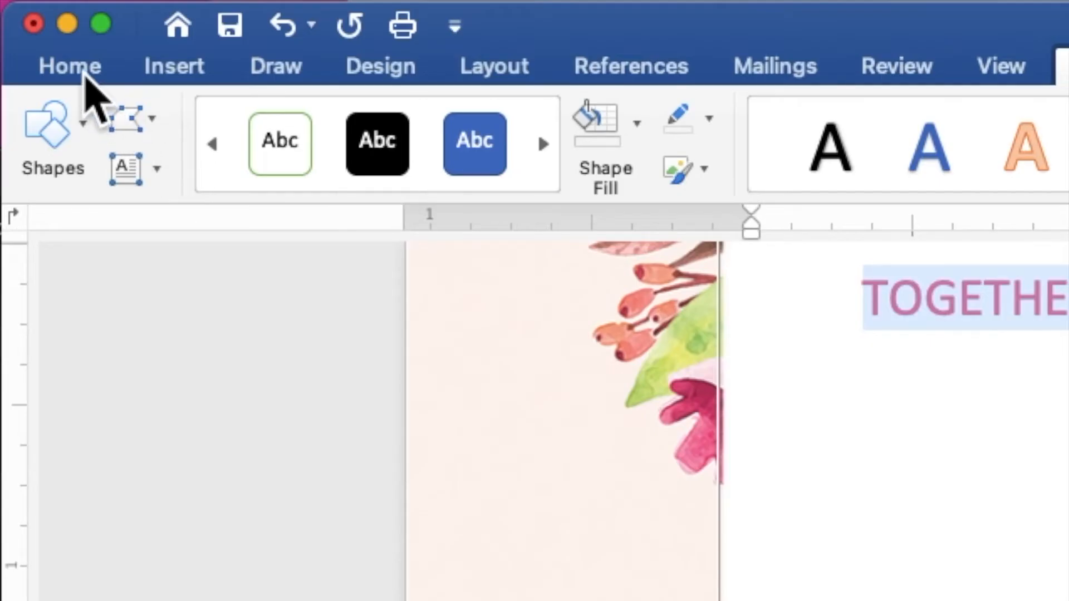
Step: Set all the invitation text to Times New Roman at size 9
left_click(84, 70)
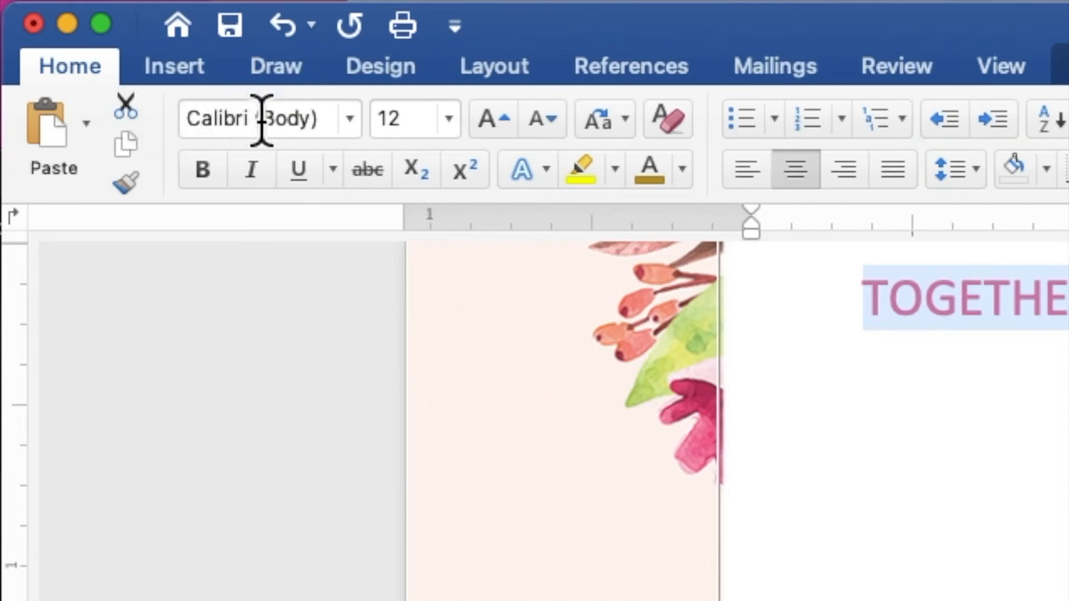
left_click(349, 124)
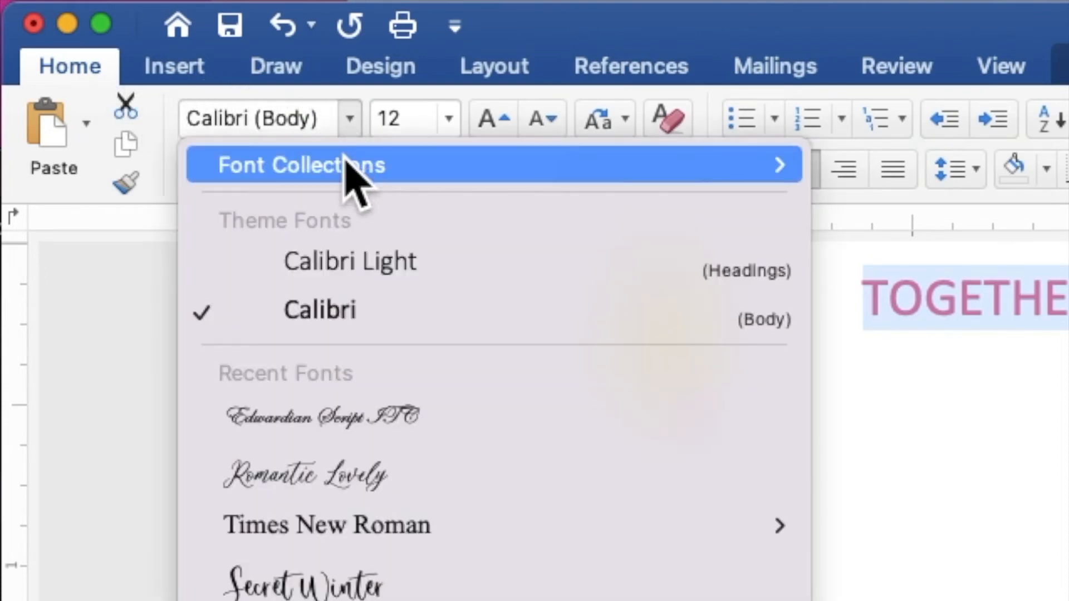
mouse_move(397, 543)
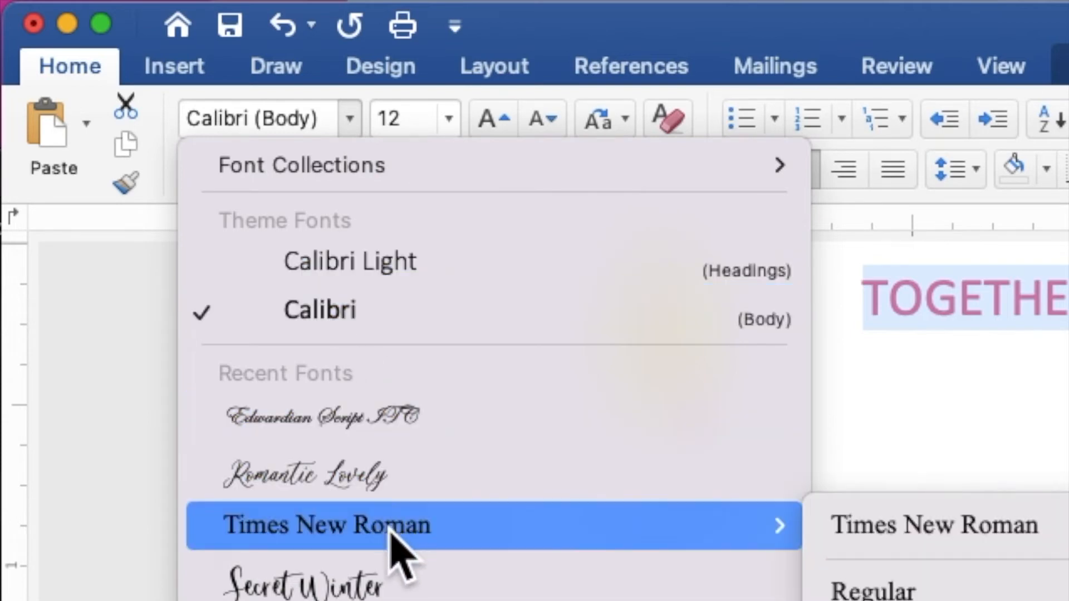
left_click(389, 529)
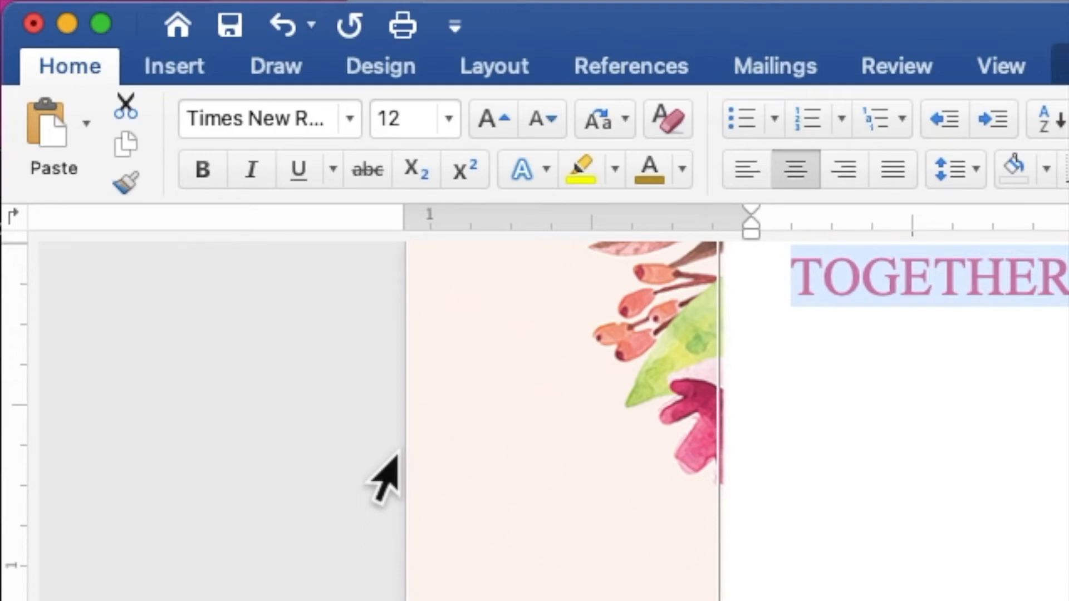
left_click_drag(410, 115, 377, 119)
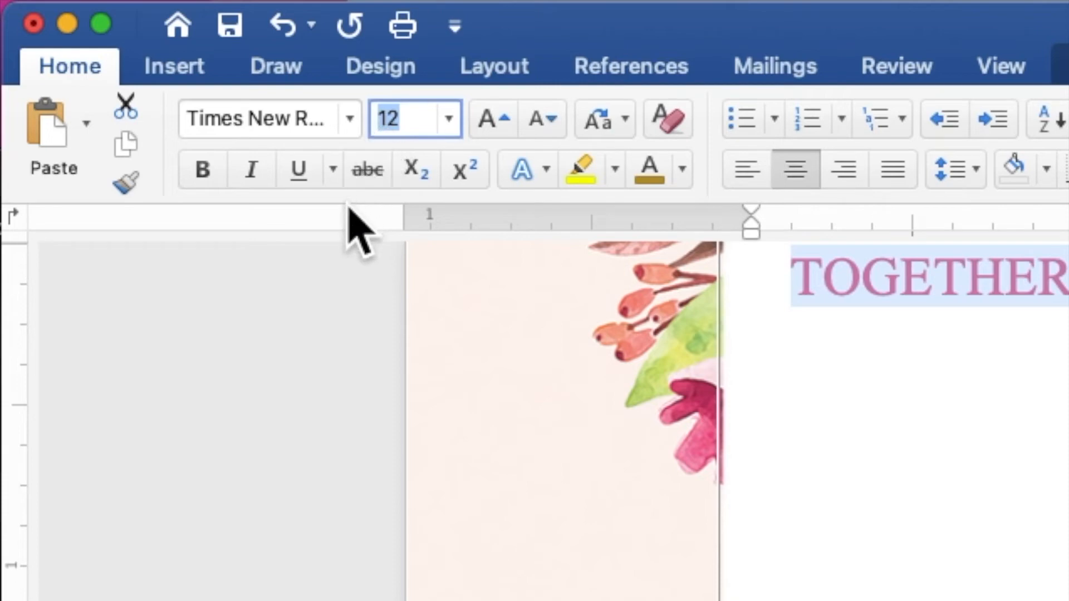
type("9")
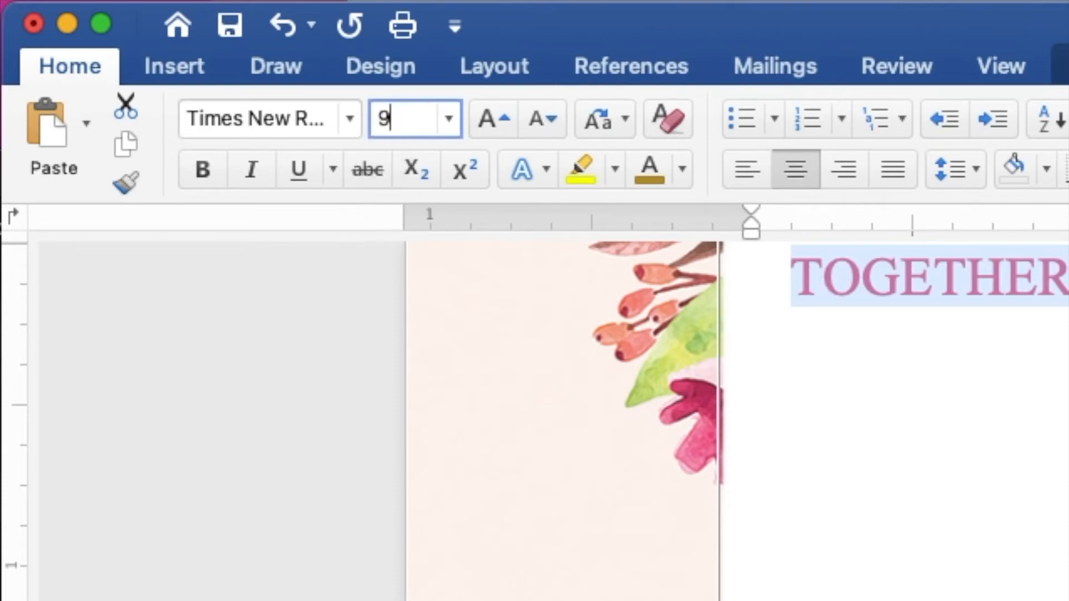
key("Return")
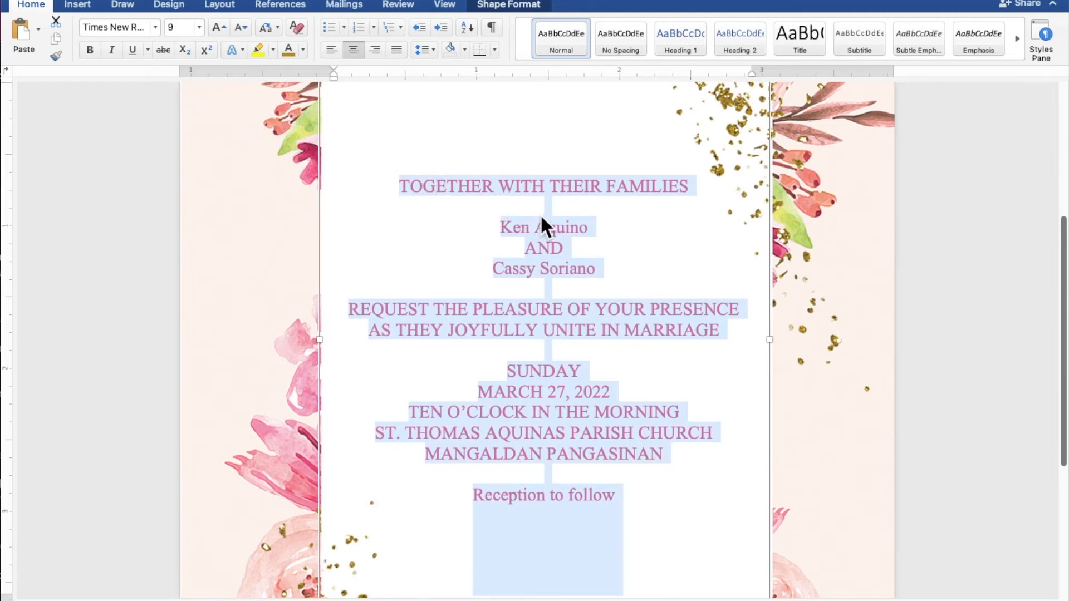
Step: Select both name lines and set them in Edwardian Script ITC
left_click(563, 222)
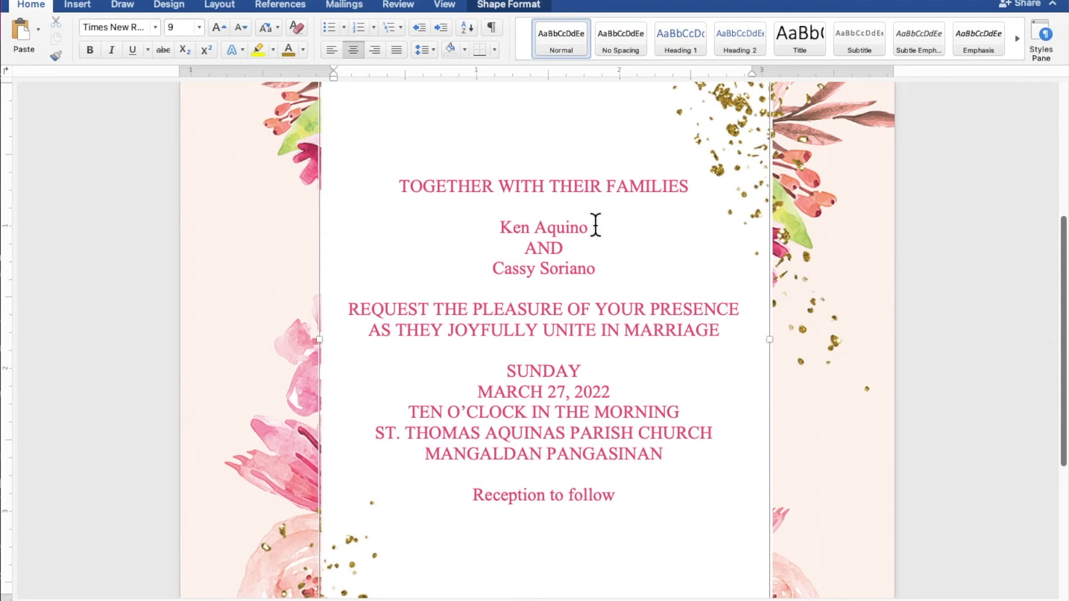
left_click_drag(589, 226, 513, 227)
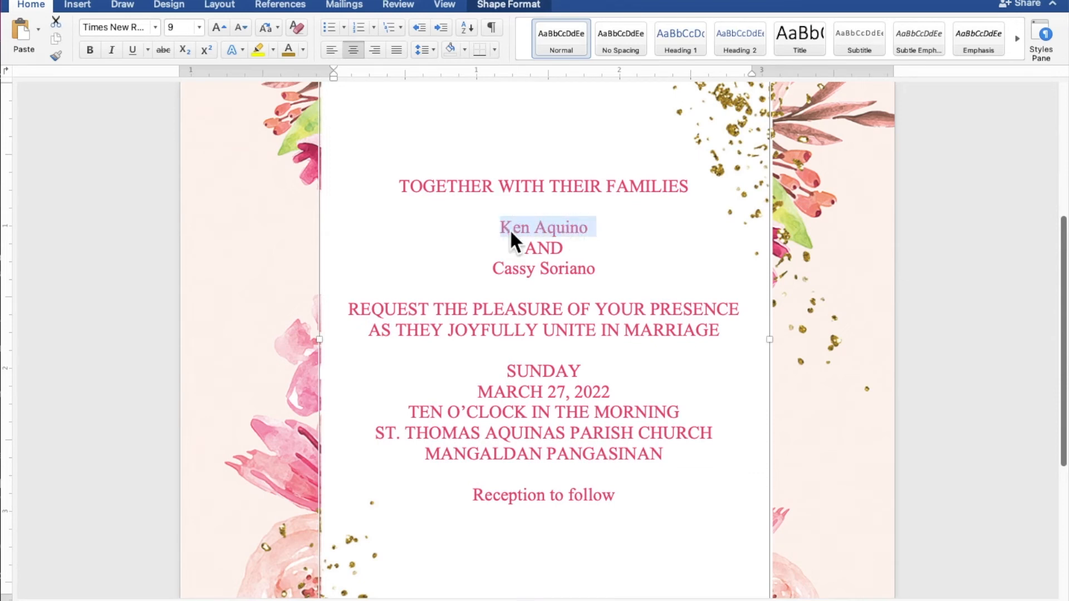
left_click_drag(605, 270, 501, 274)
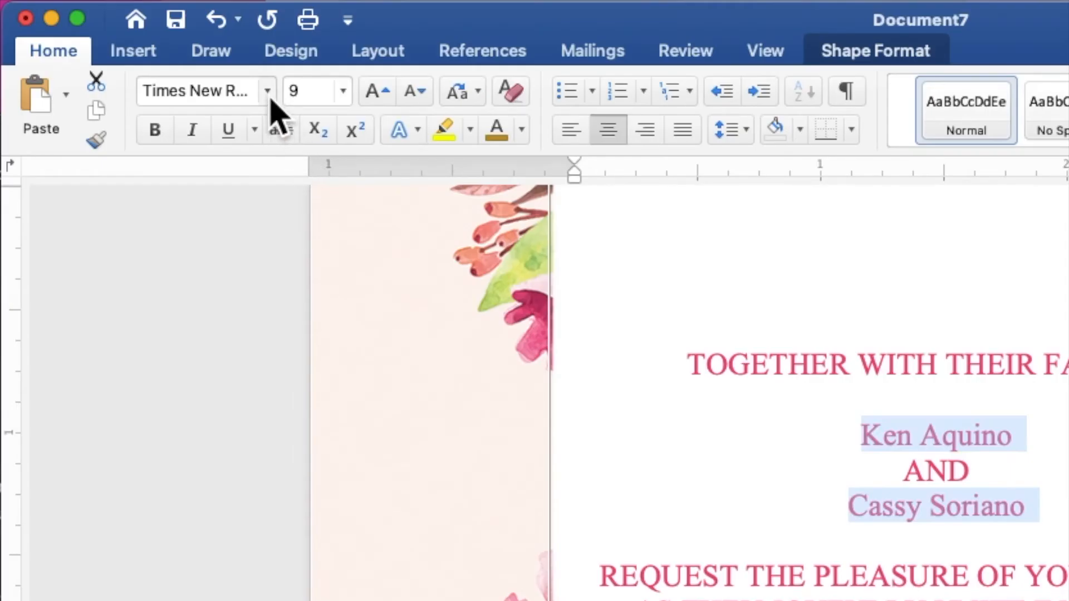
left_click(156, 28)
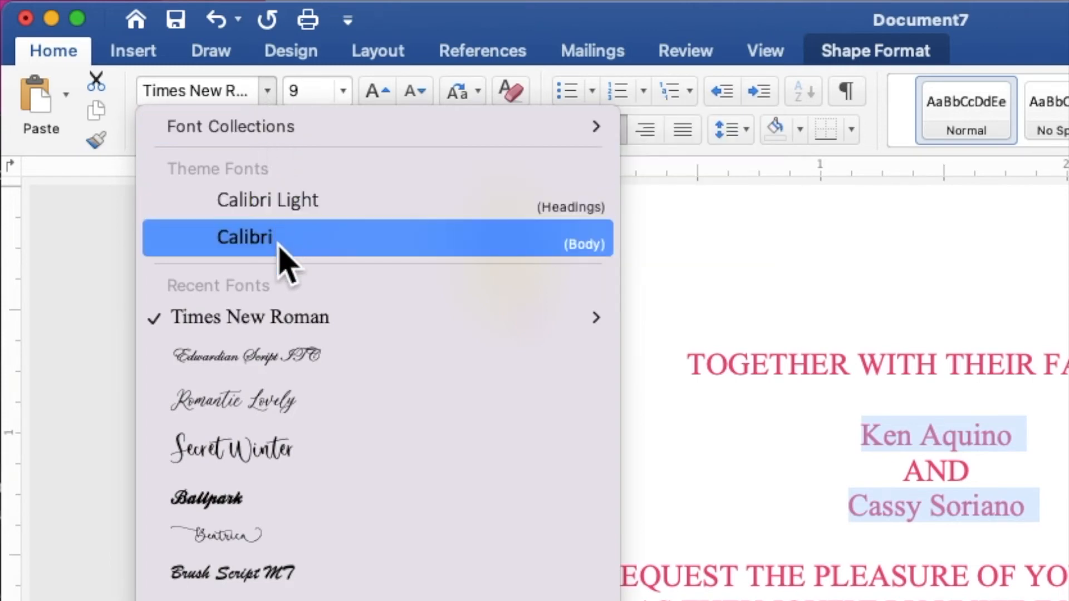
left_click(284, 362)
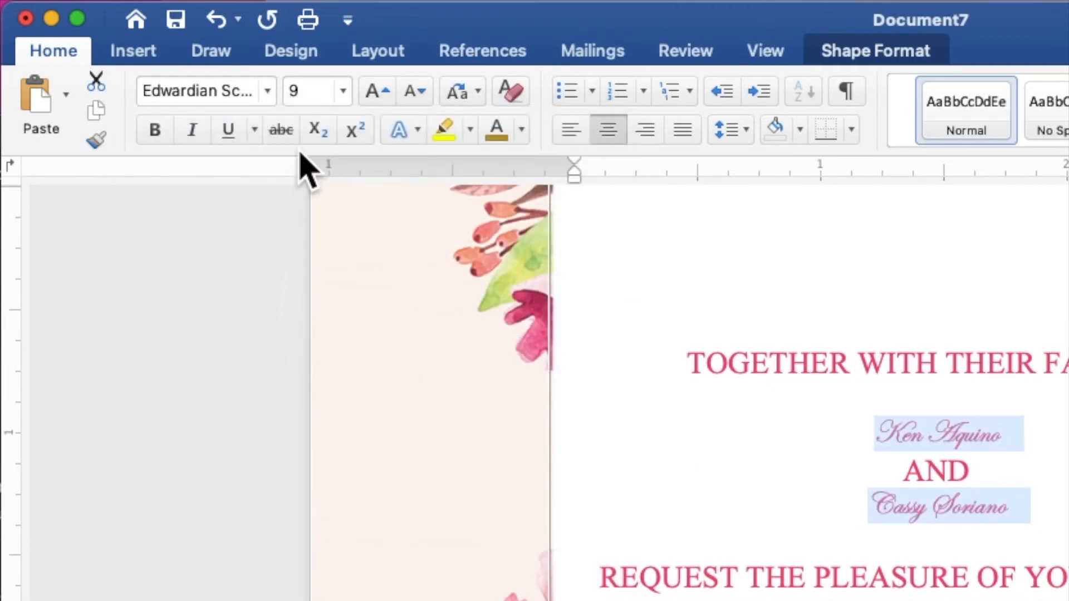
Step: Make the two names size 40 and gold
left_click(298, 94)
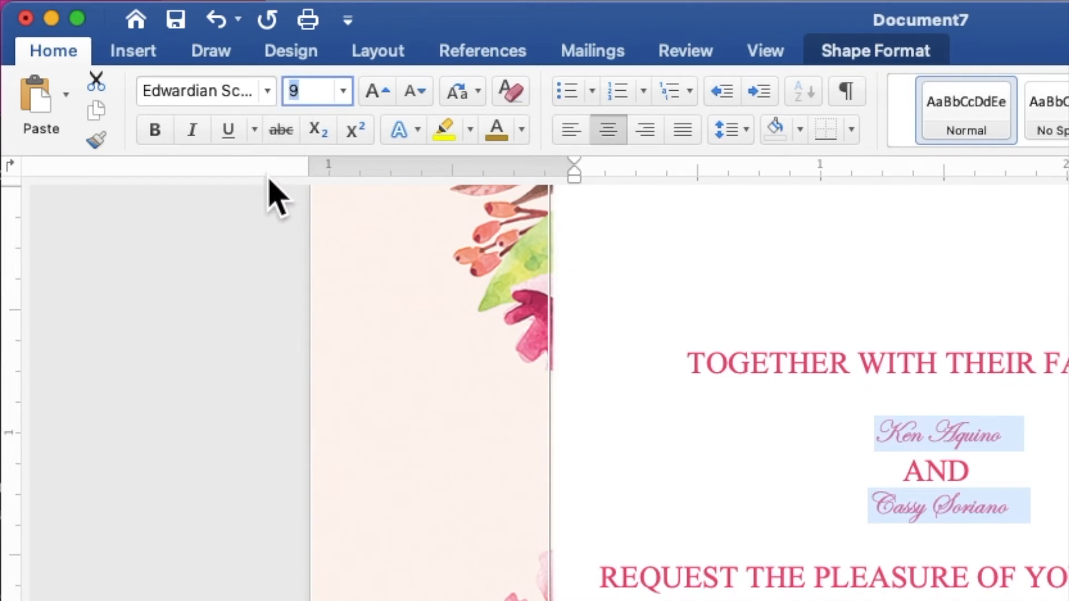
type("40")
key("Return")
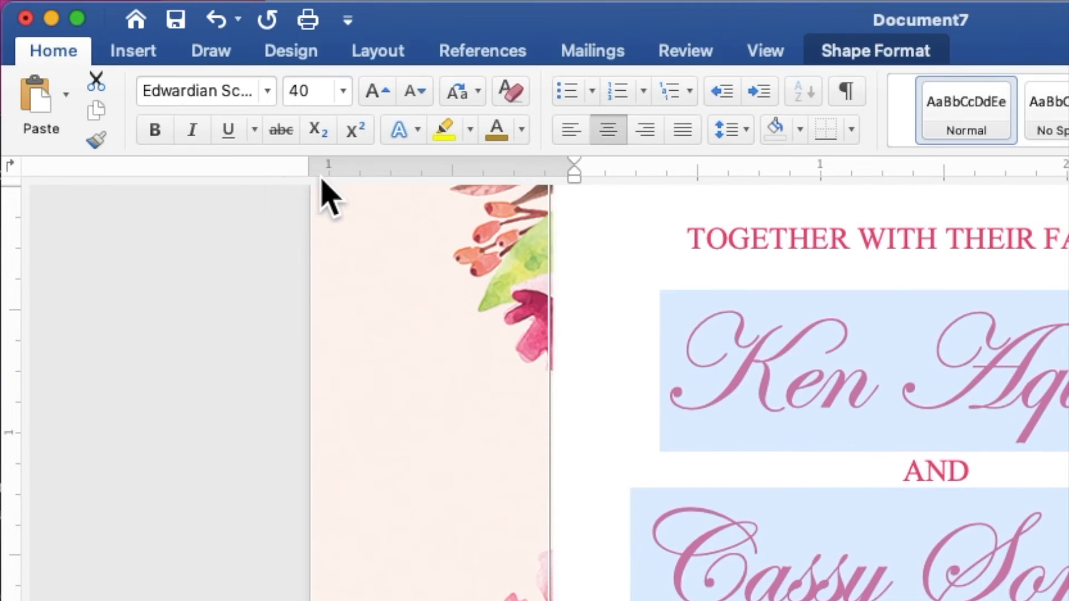
left_click(522, 130)
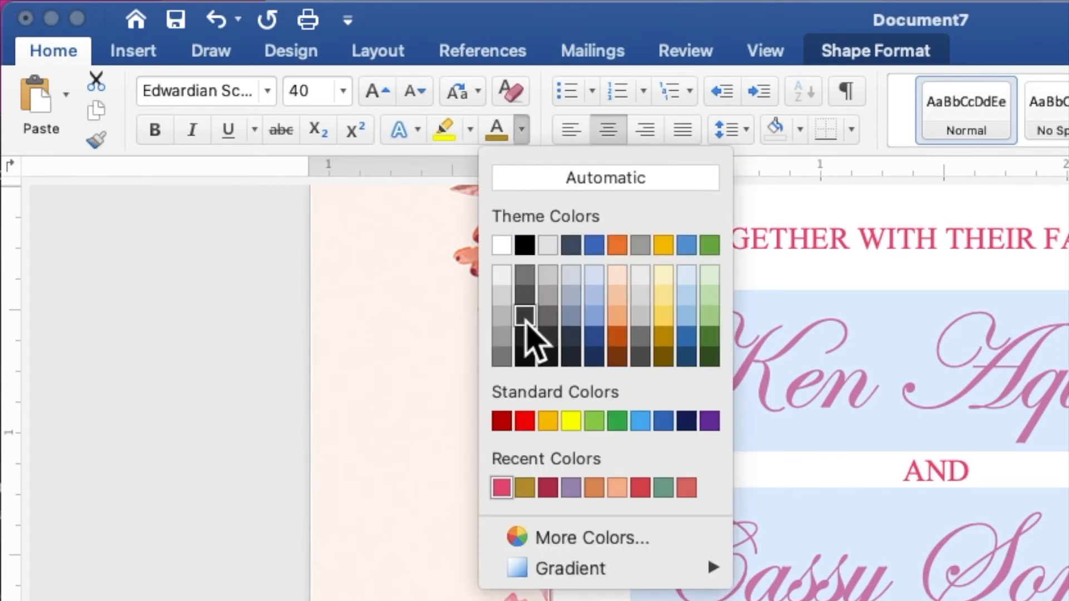
left_click(524, 488)
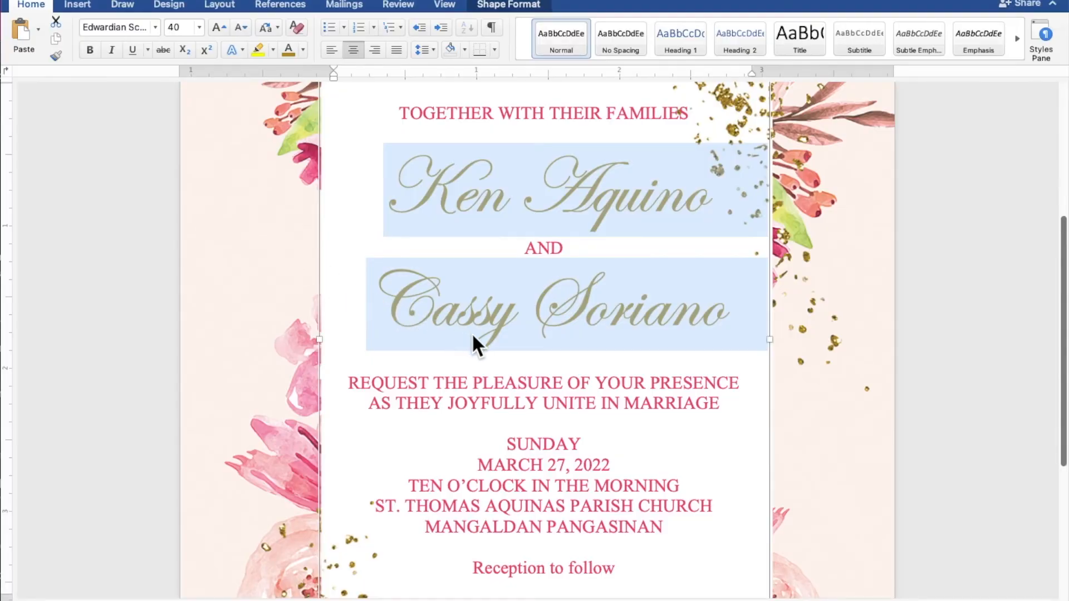
left_click(604, 381)
scroll(604, 381, "down", 2)
scroll(603, 381, "down", 2)
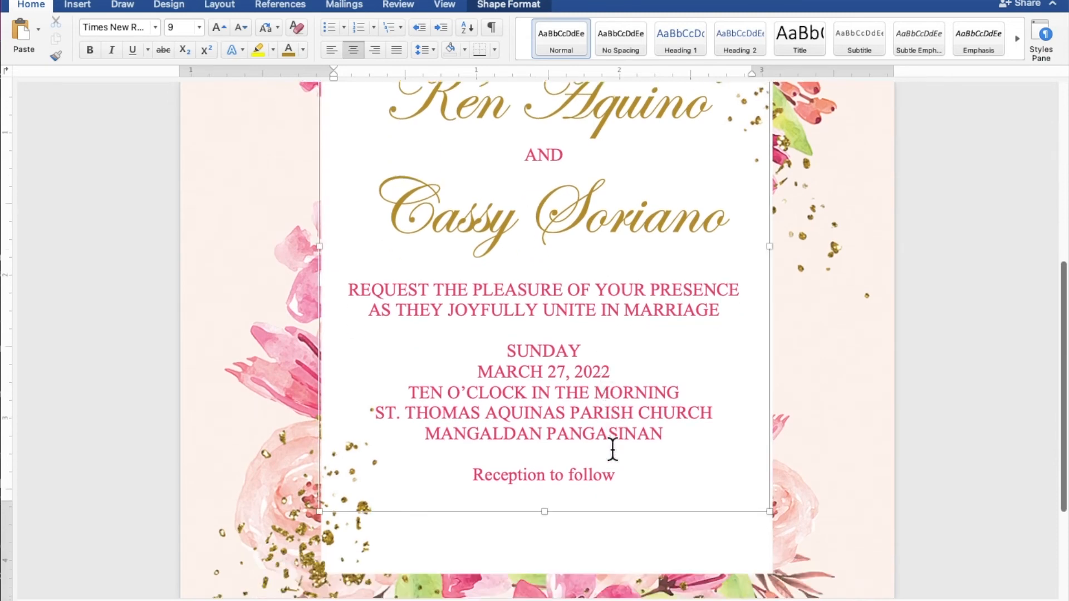
Step: Set the Reception to follow line in gold Edwardian Script ITC at size 15
left_click_drag(615, 472, 531, 469)
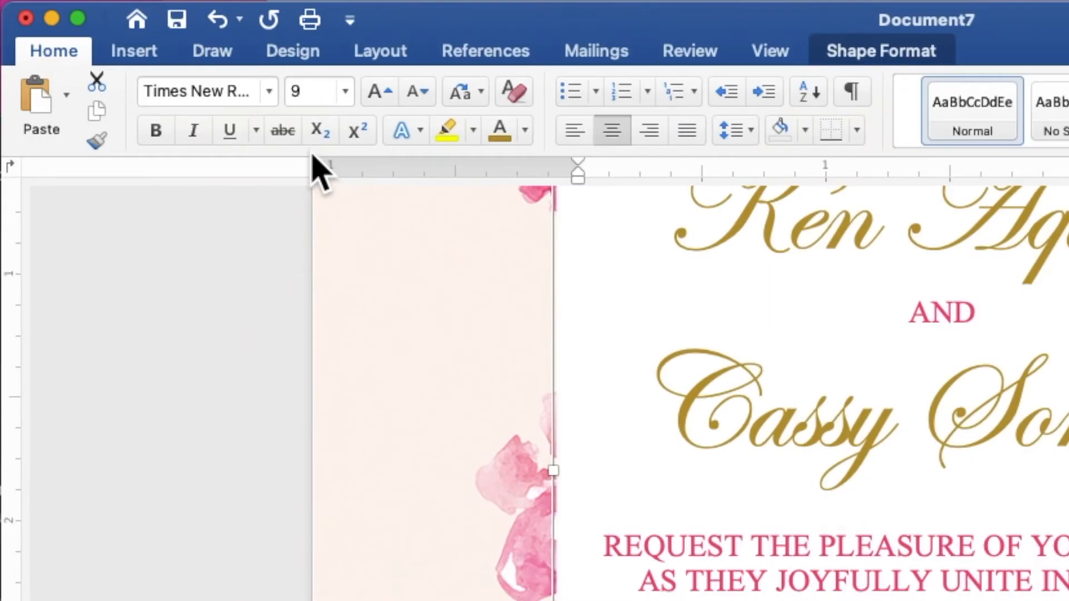
left_click(270, 92)
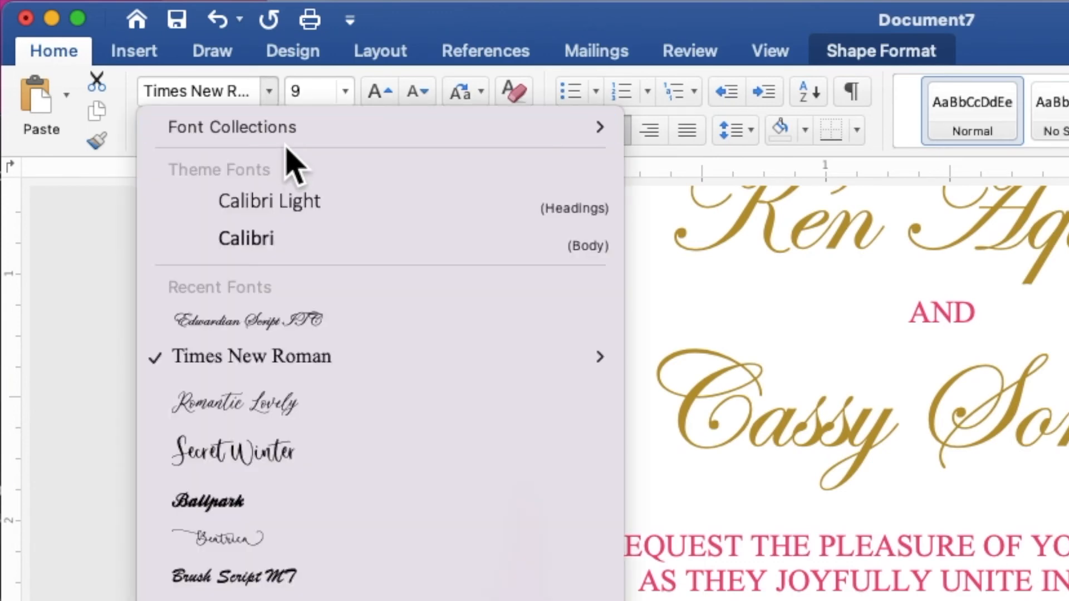
left_click(301, 323)
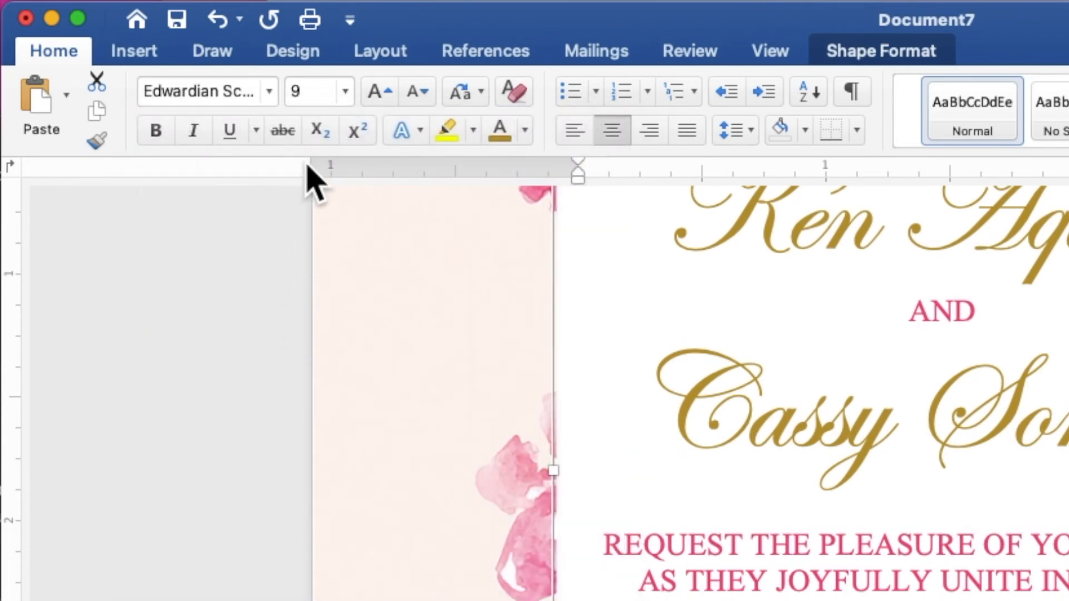
left_click(291, 93)
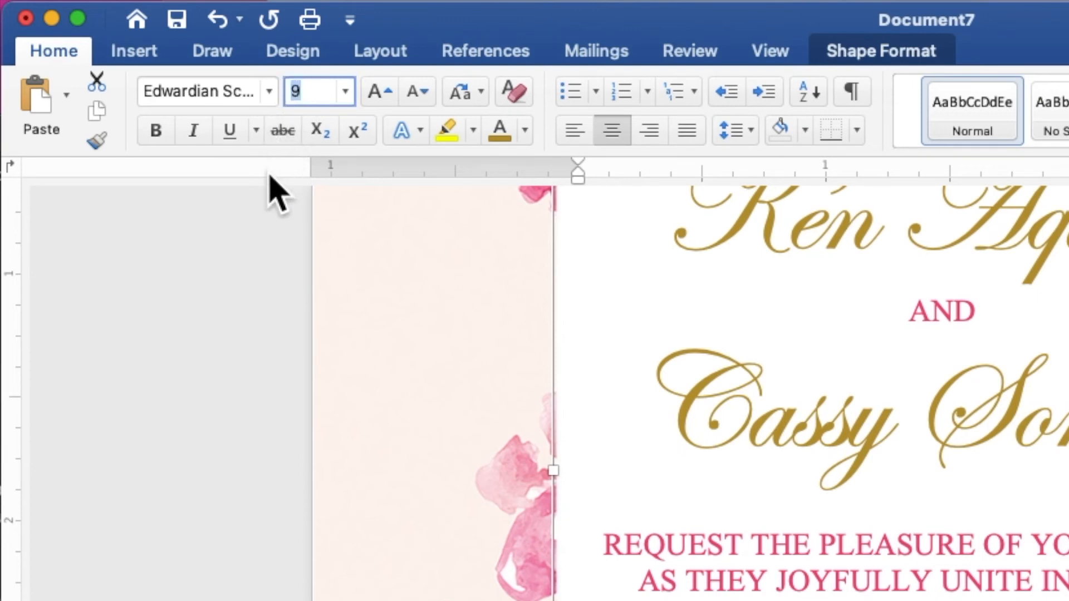
type("15")
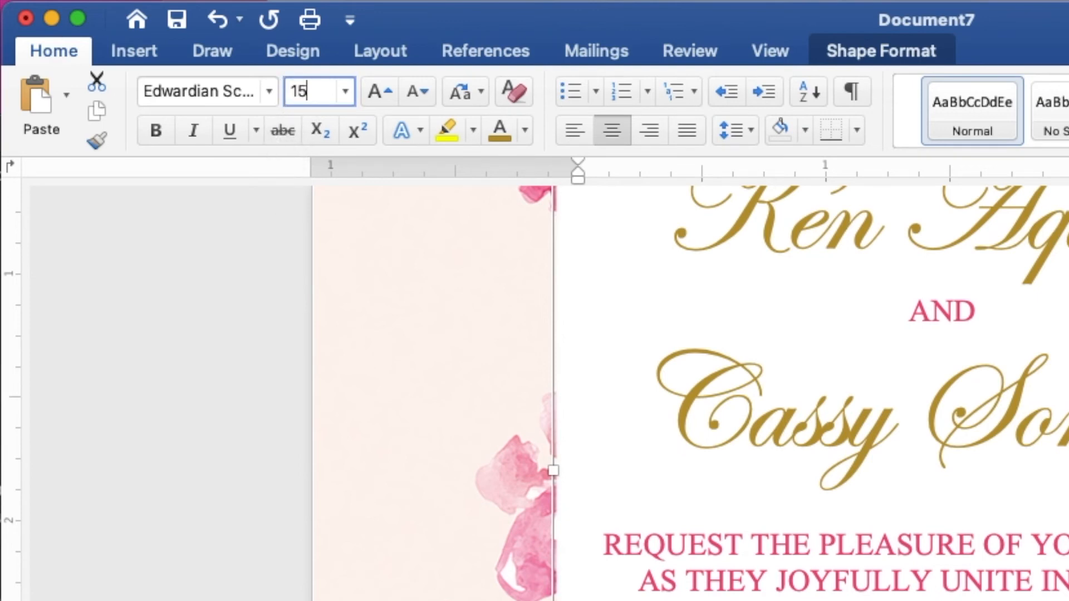
key("Return")
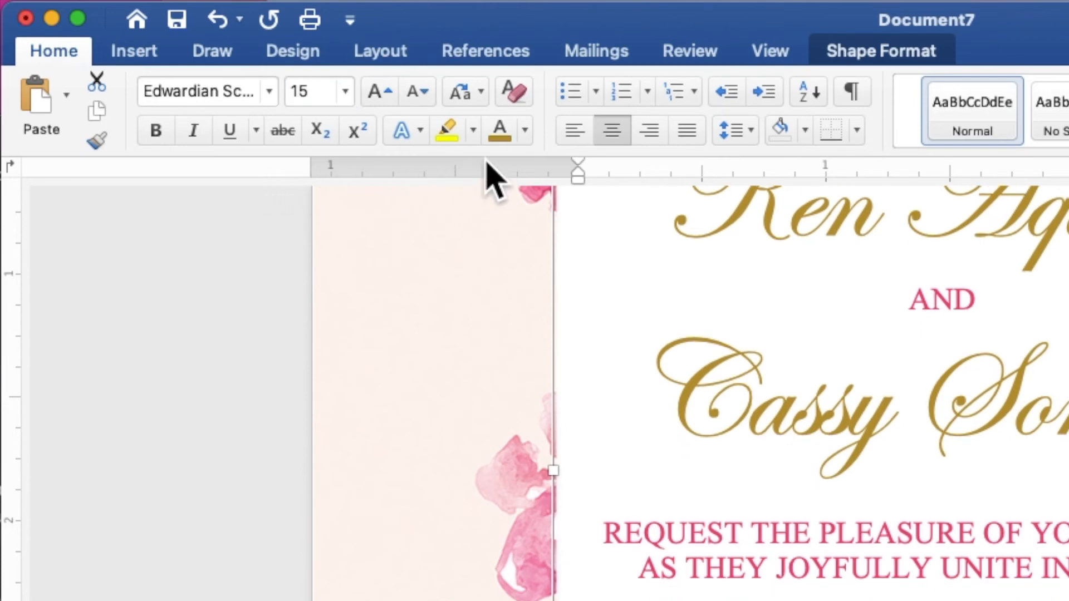
left_click(524, 130)
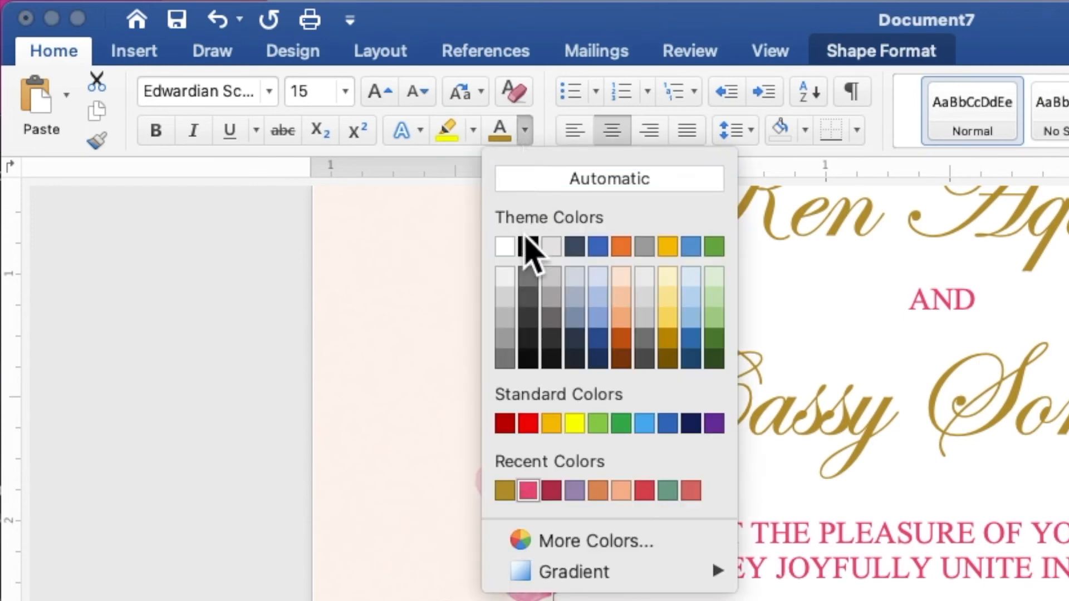
left_click(504, 497)
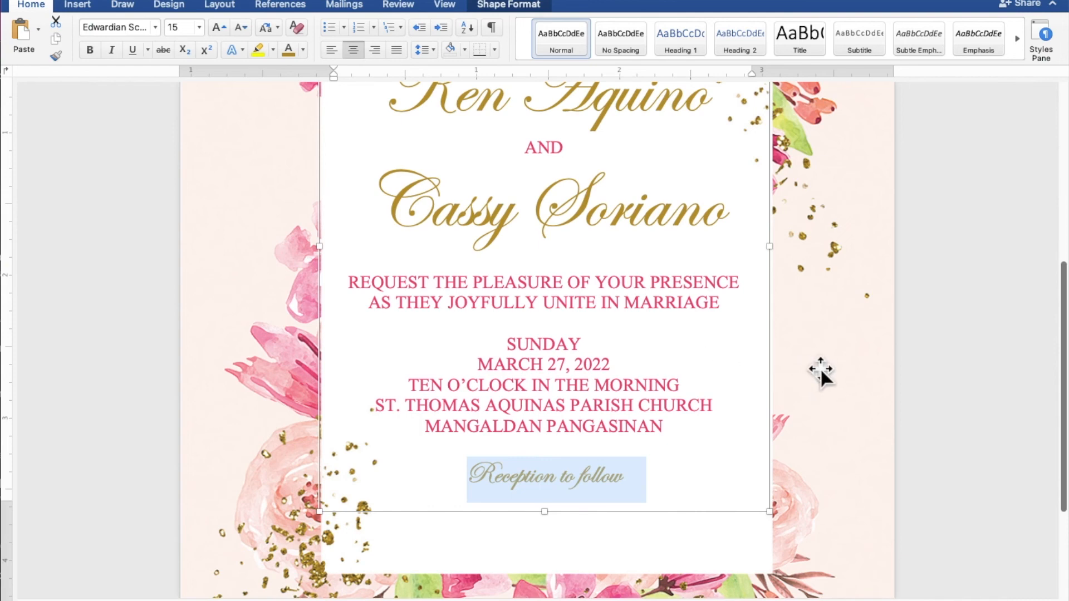
Step: Make the text box slightly taller and add blank lines below the header and the second name
scroll(784, 359, "down", 5)
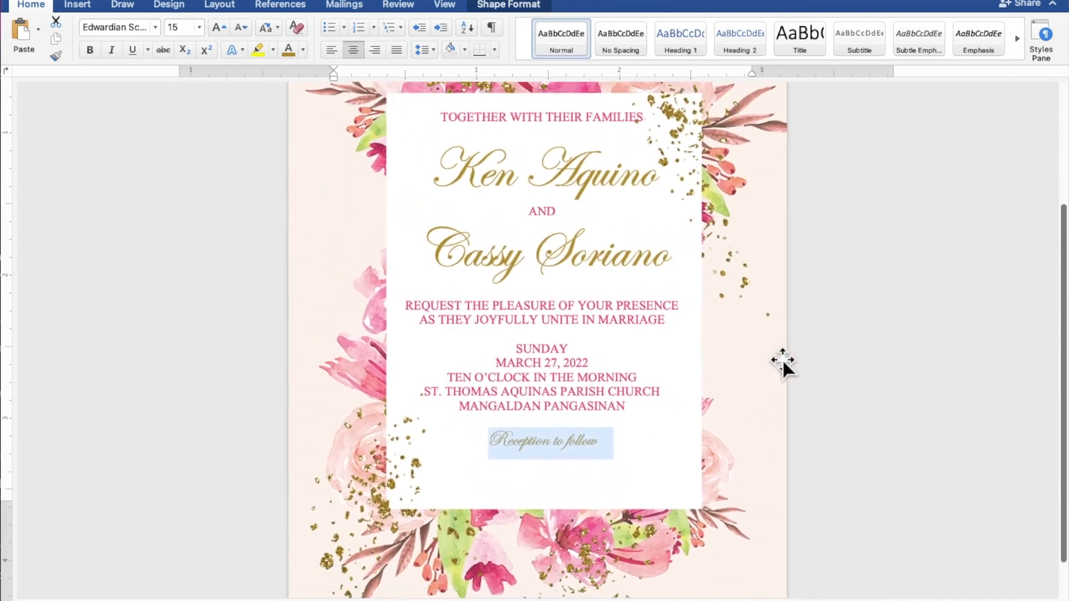
scroll(783, 360, "down", 5)
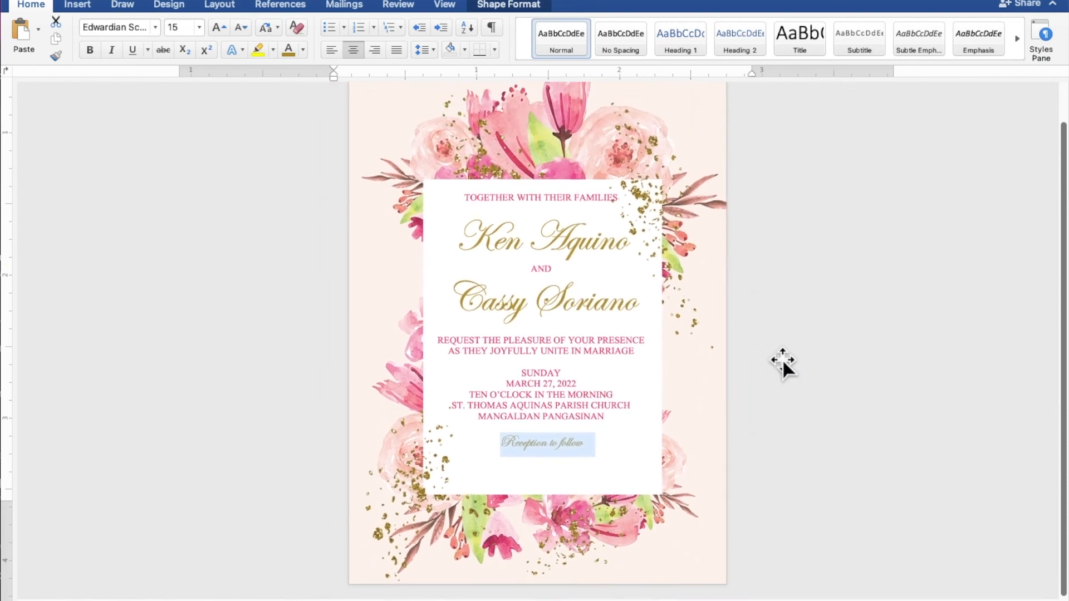
scroll(783, 359, "down", 3)
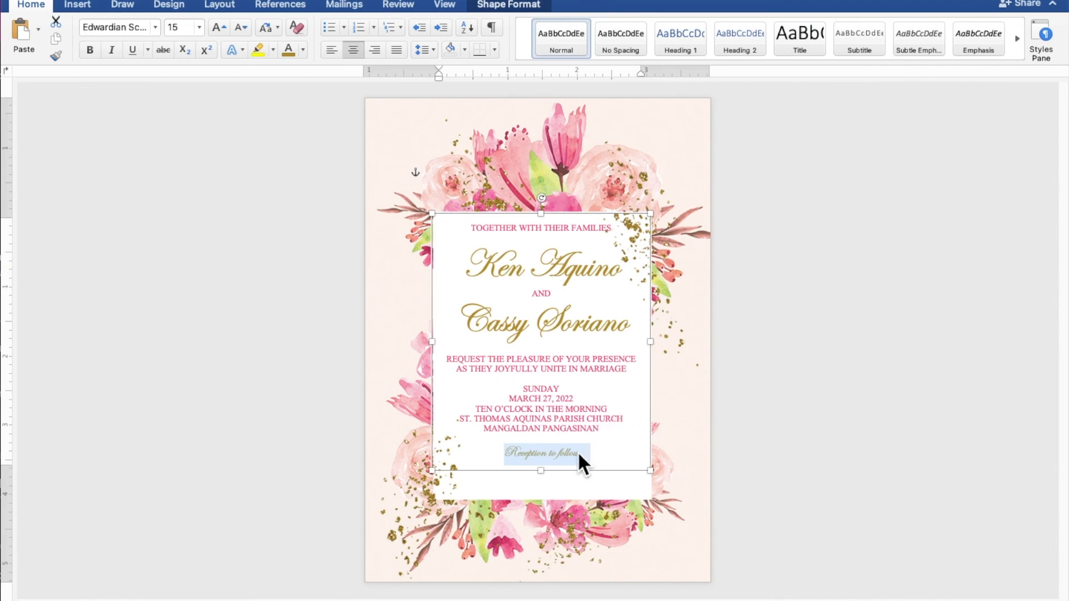
left_click_drag(540, 471, 540, 499)
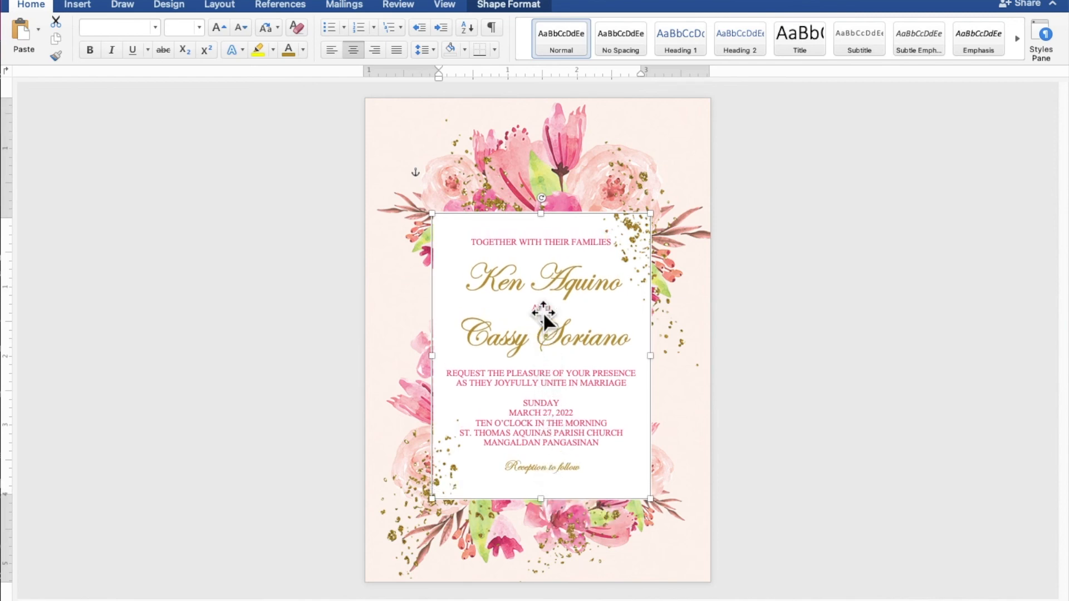
left_click(540, 256)
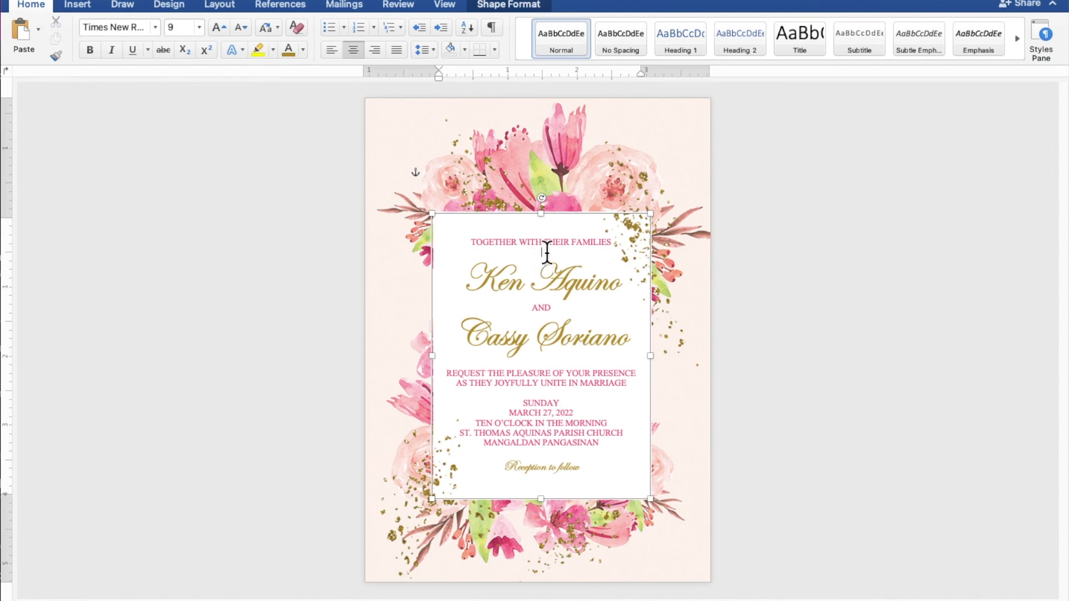
key("Return")
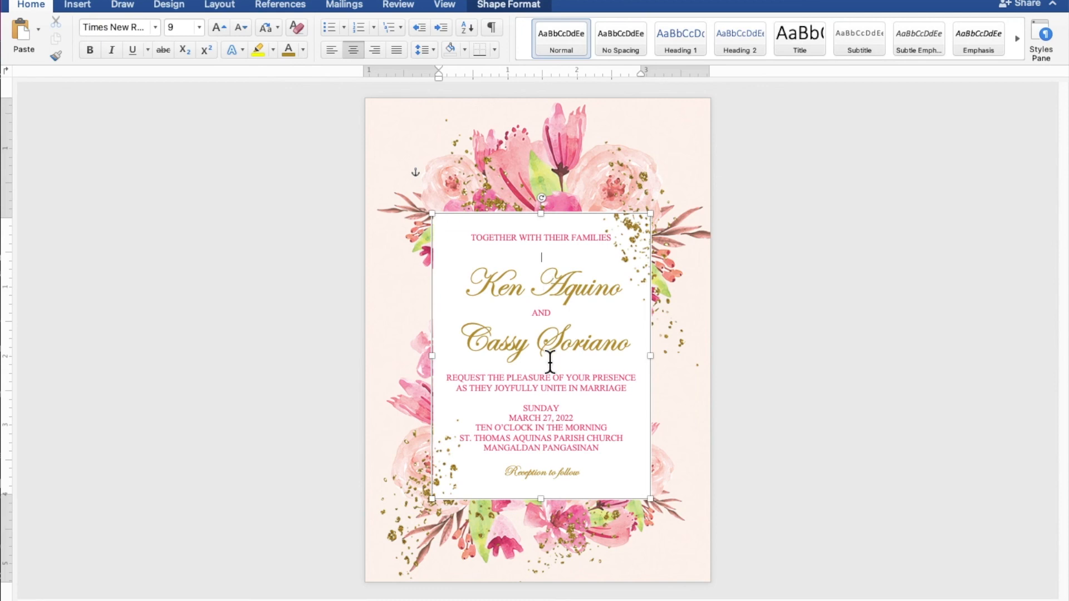
key("Return")
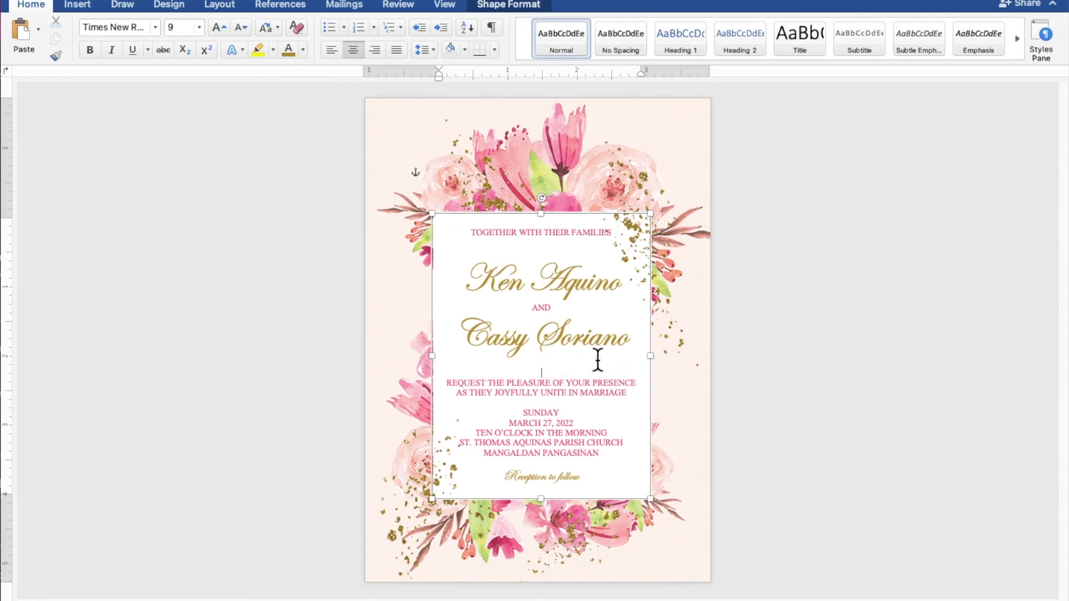
left_click(917, 350)
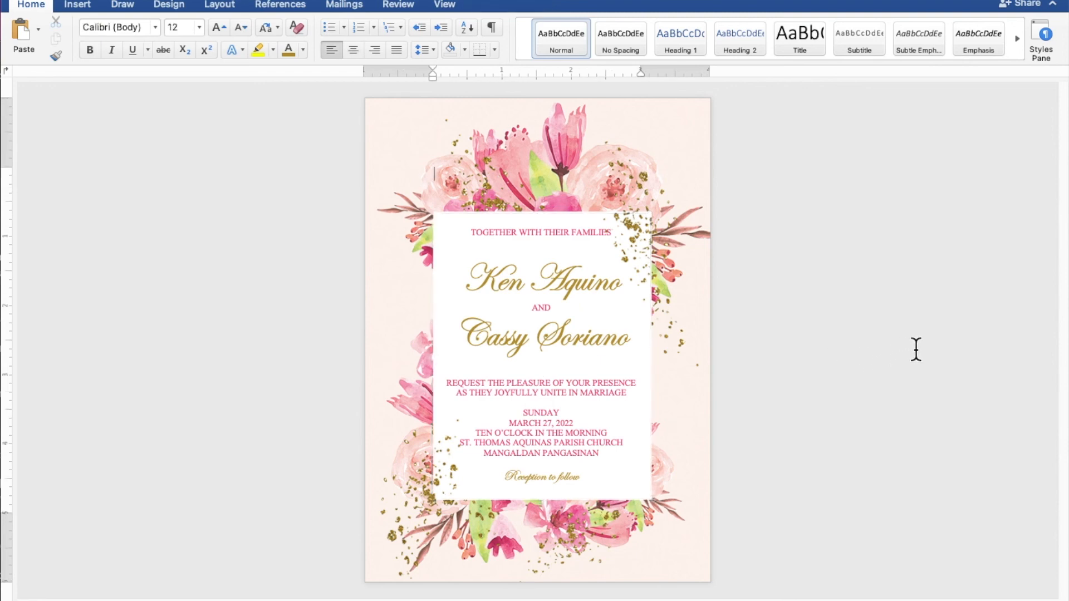